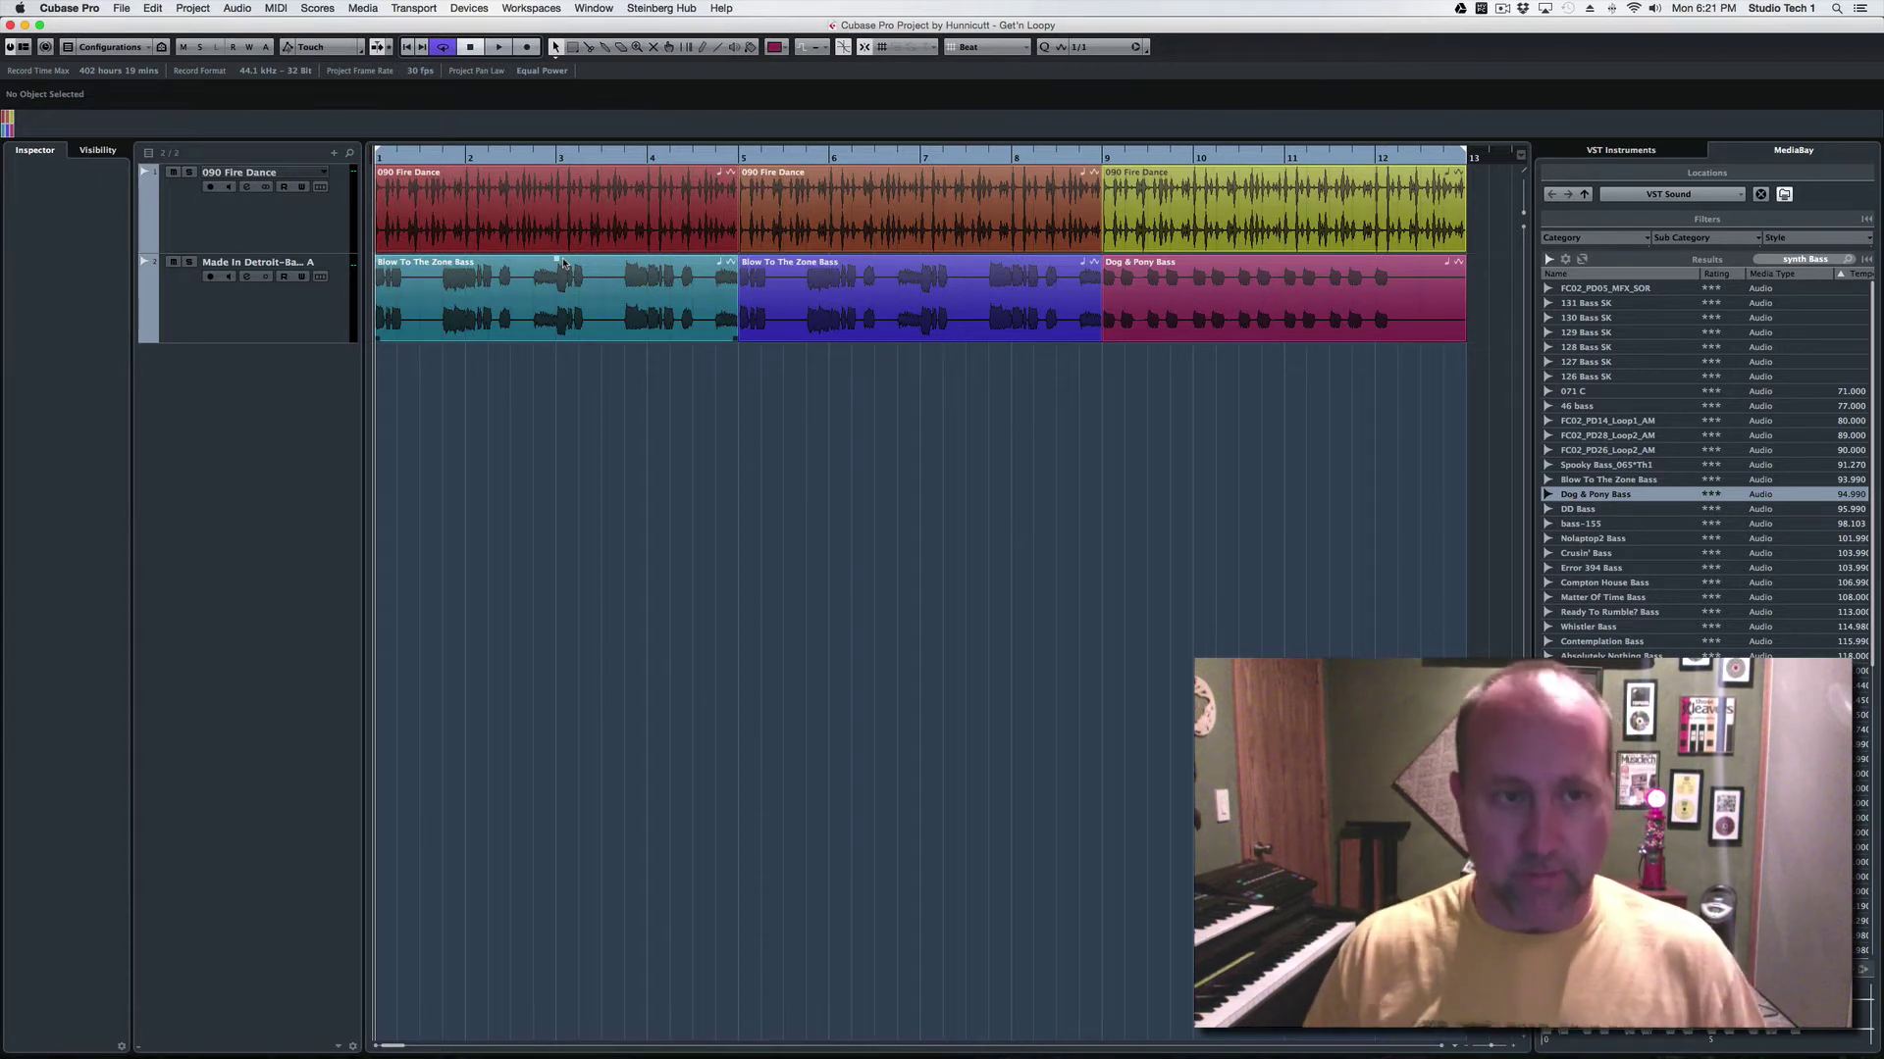
Step: Play back the arranged drum and bass loops, stopping before bar 5
key(space)
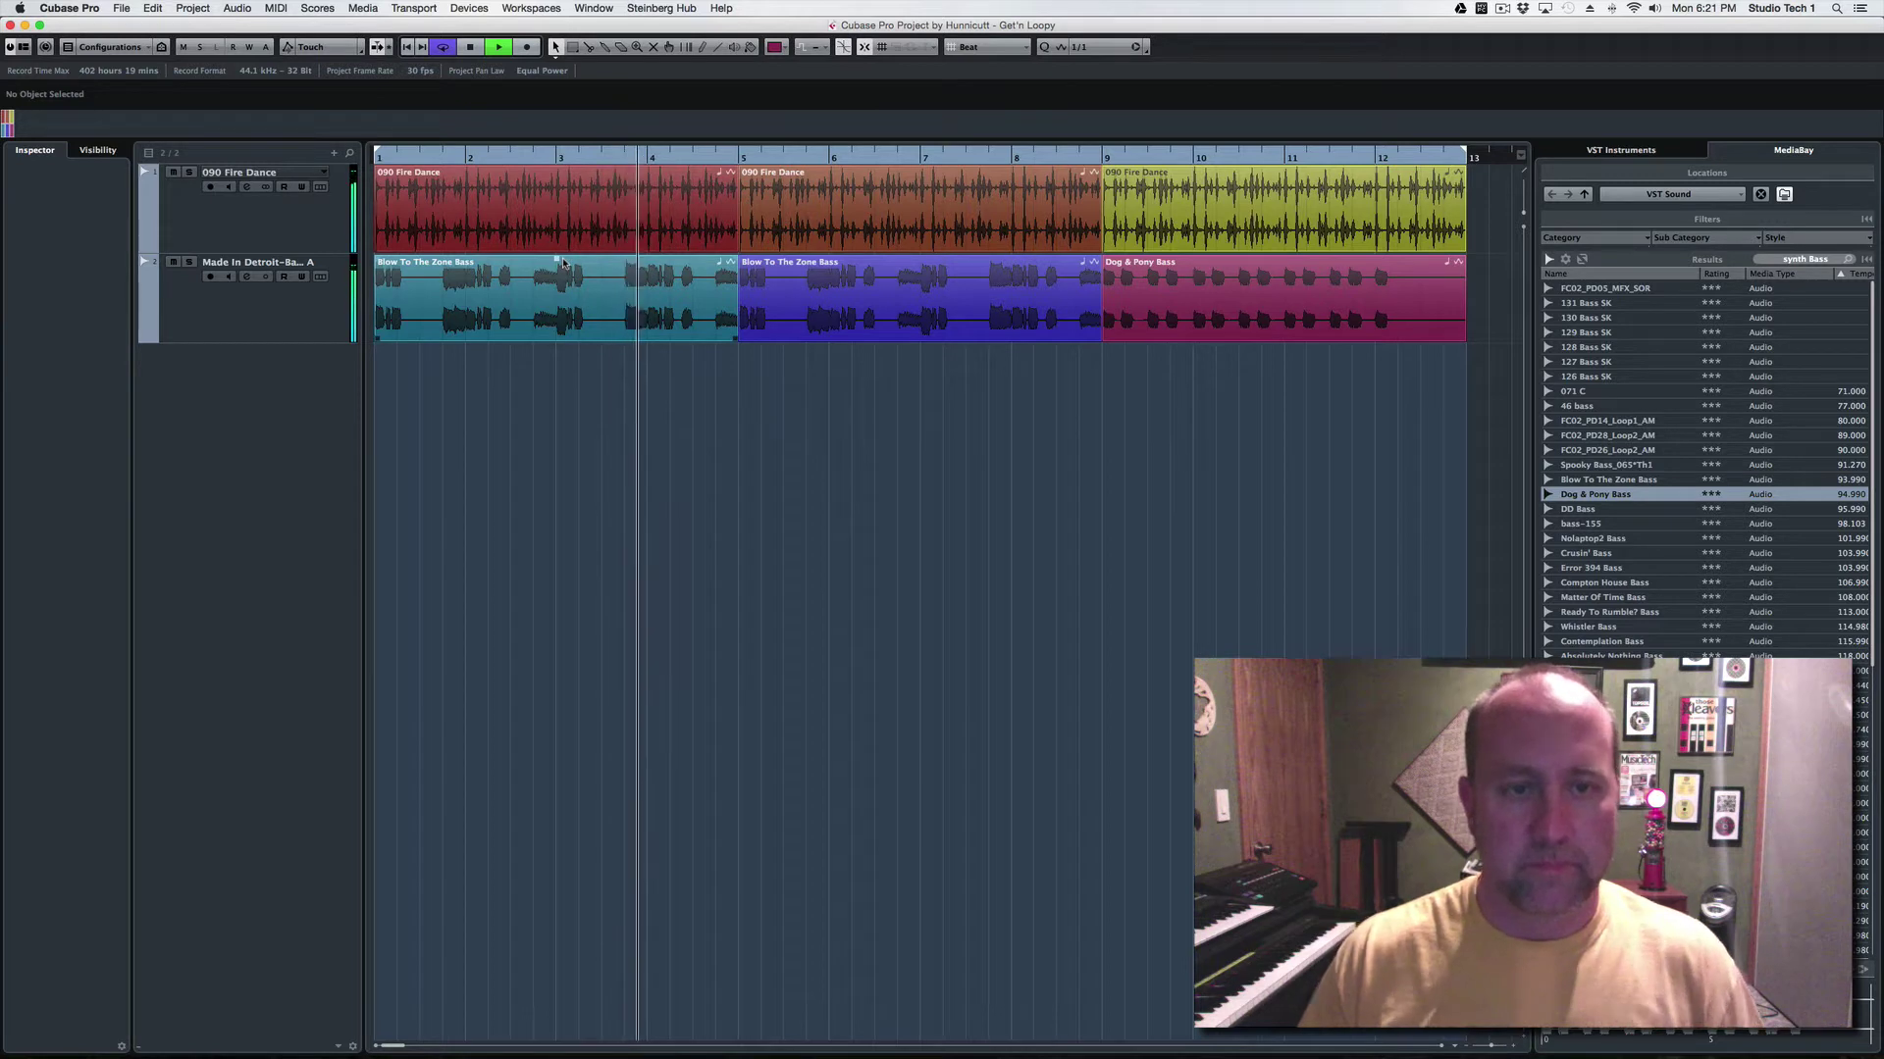
key(space)
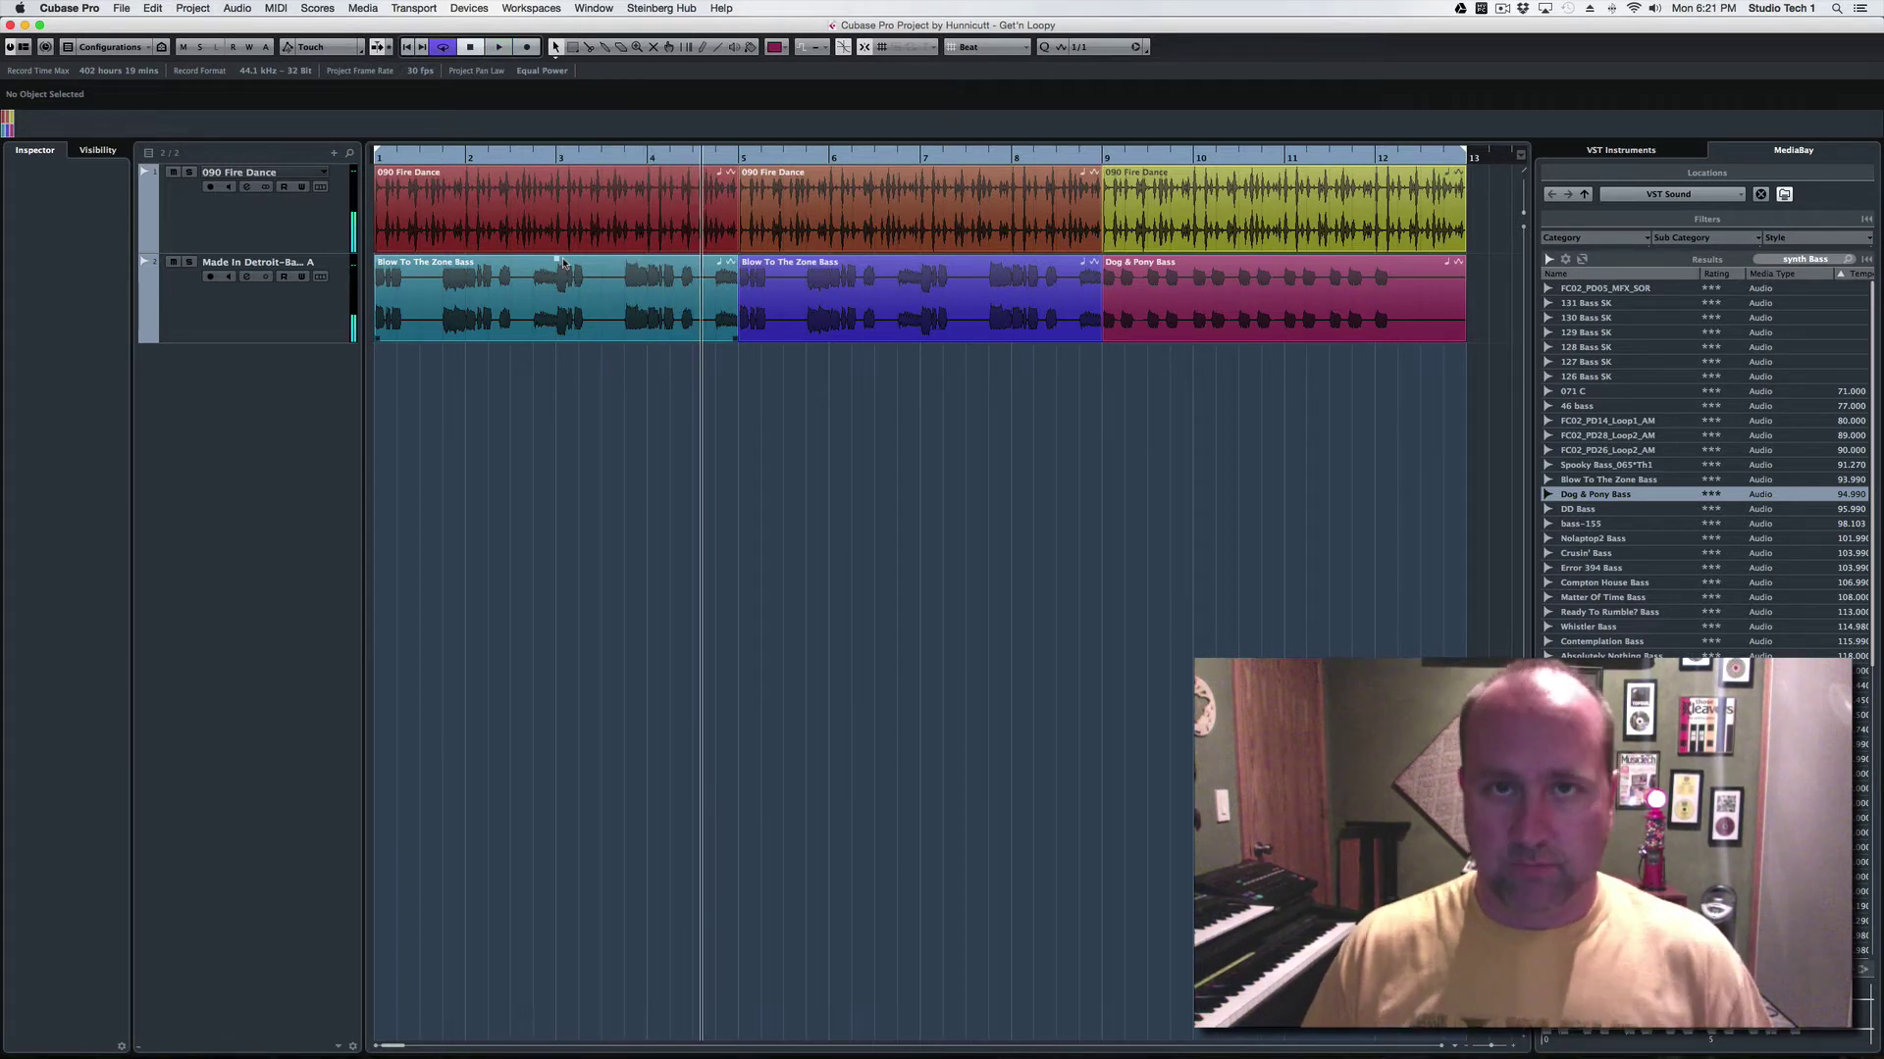
Step: Insert LoopMash FX in the first insert slot of the Stereo Out channel and return to the project window
key(F3)
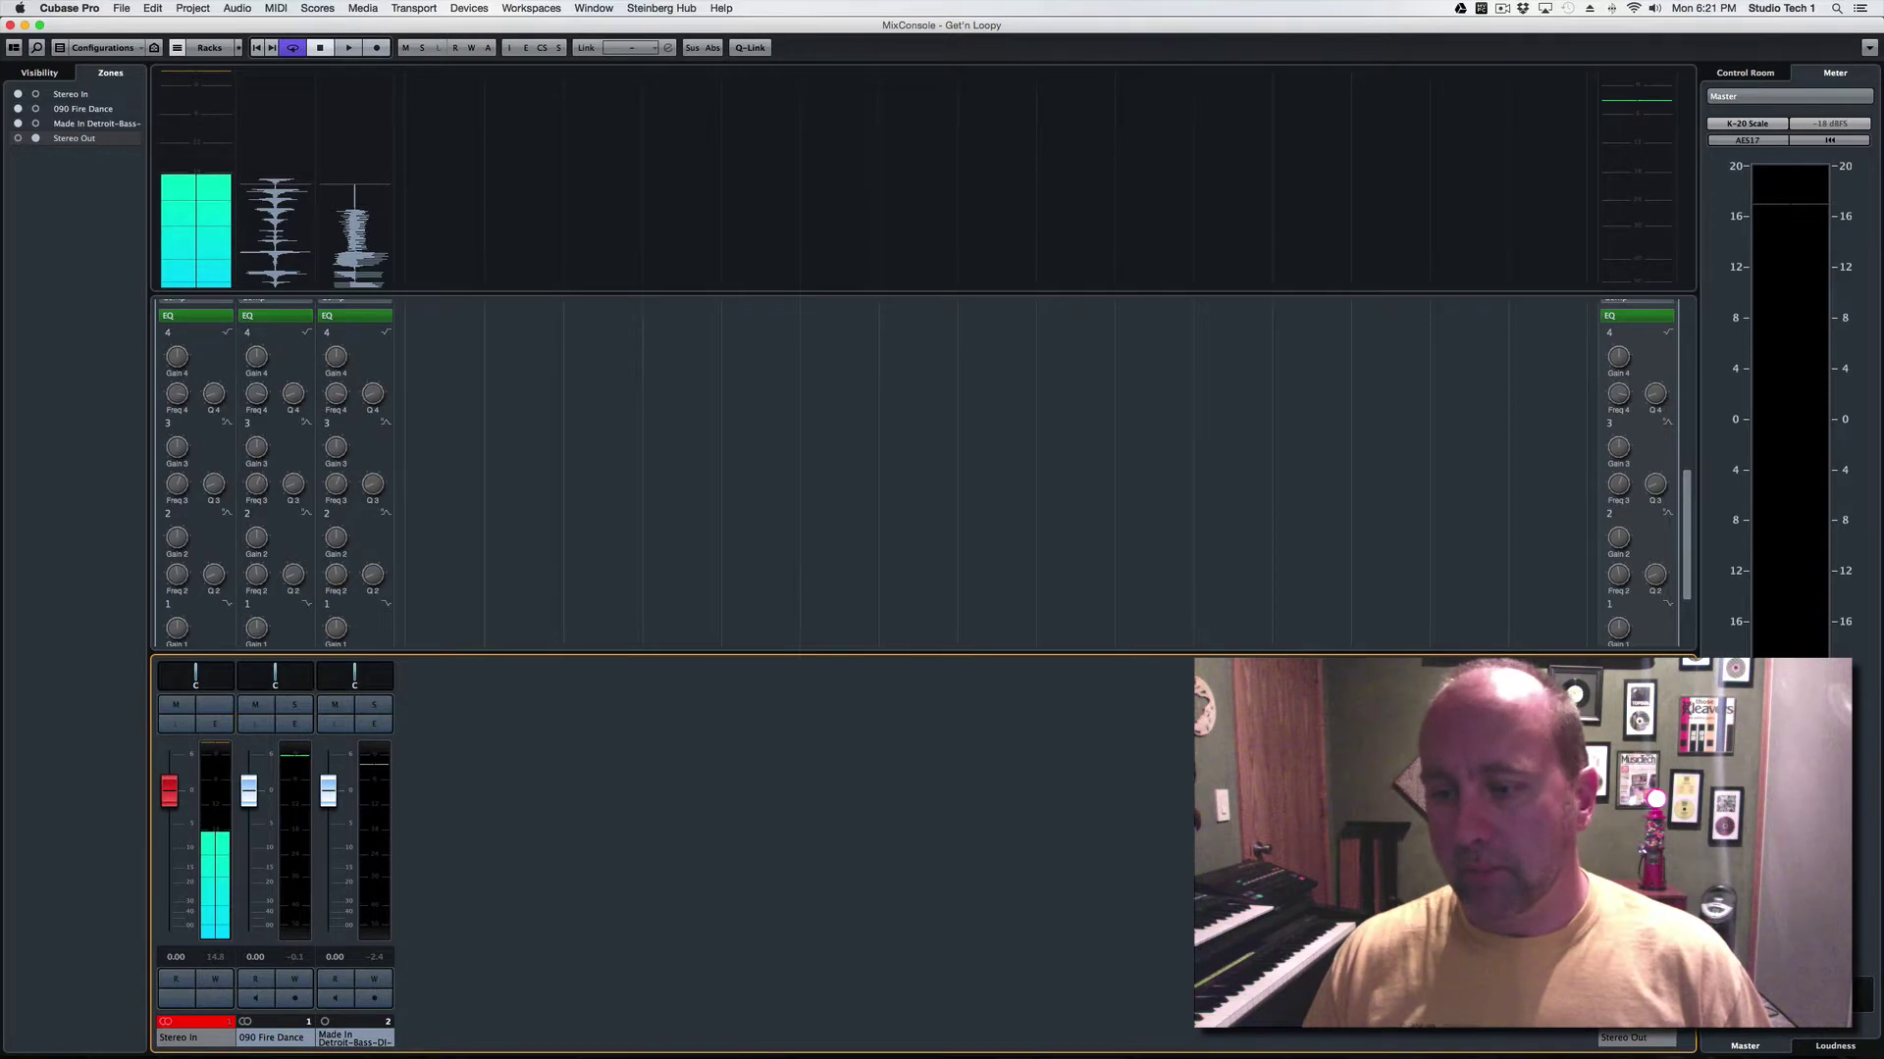
click(1656, 724)
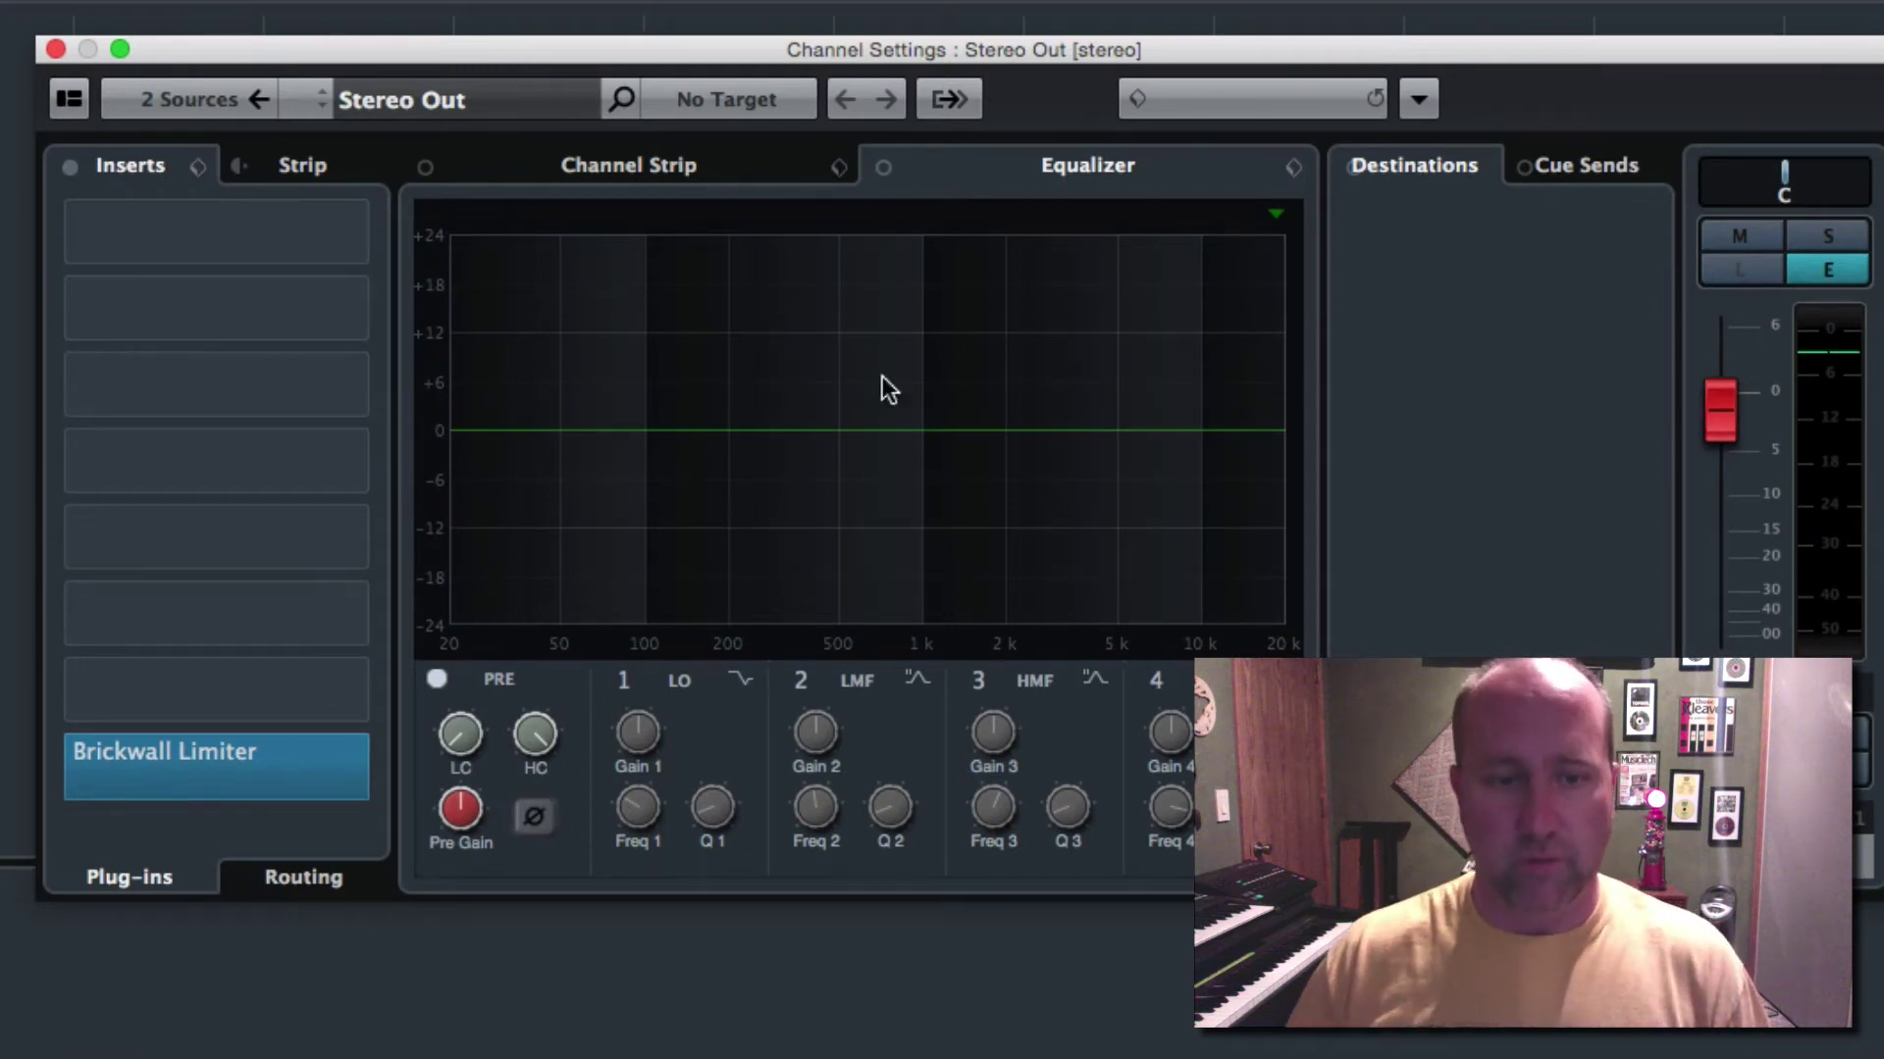
mouse_move(304, 221)
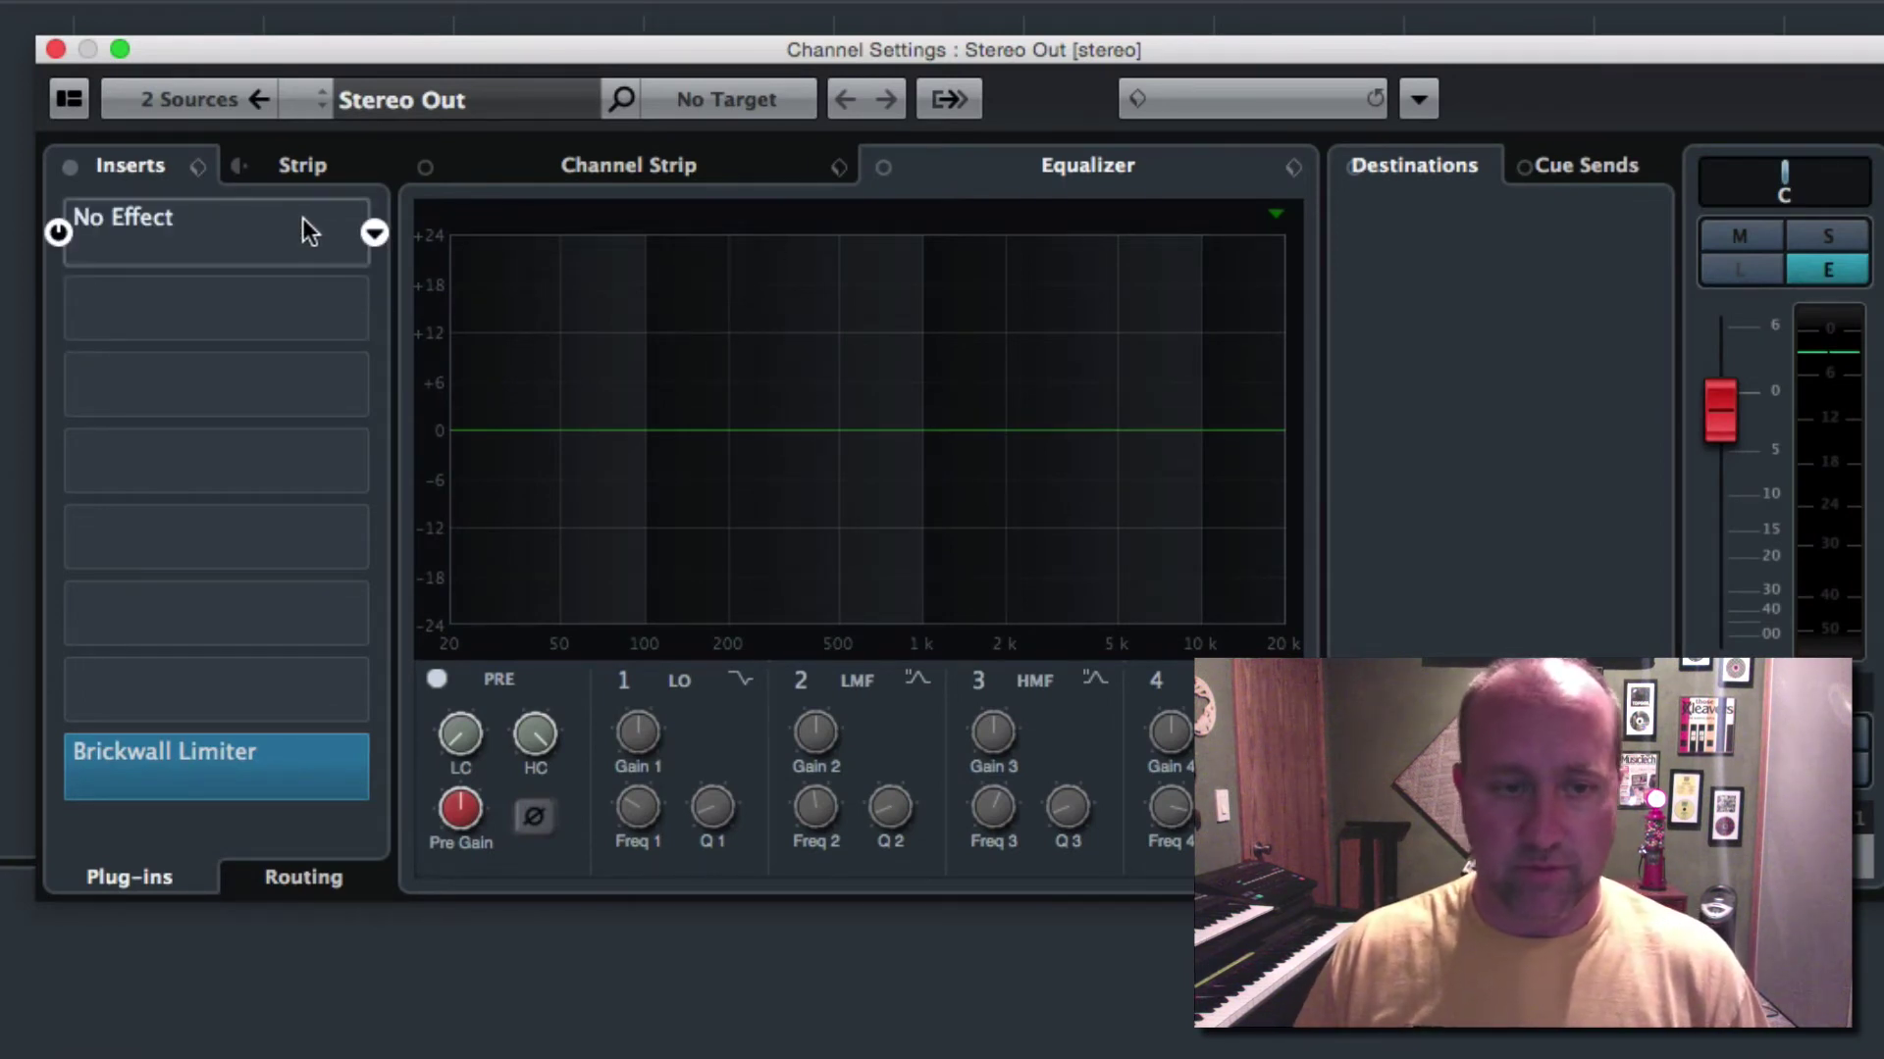
click(363, 230)
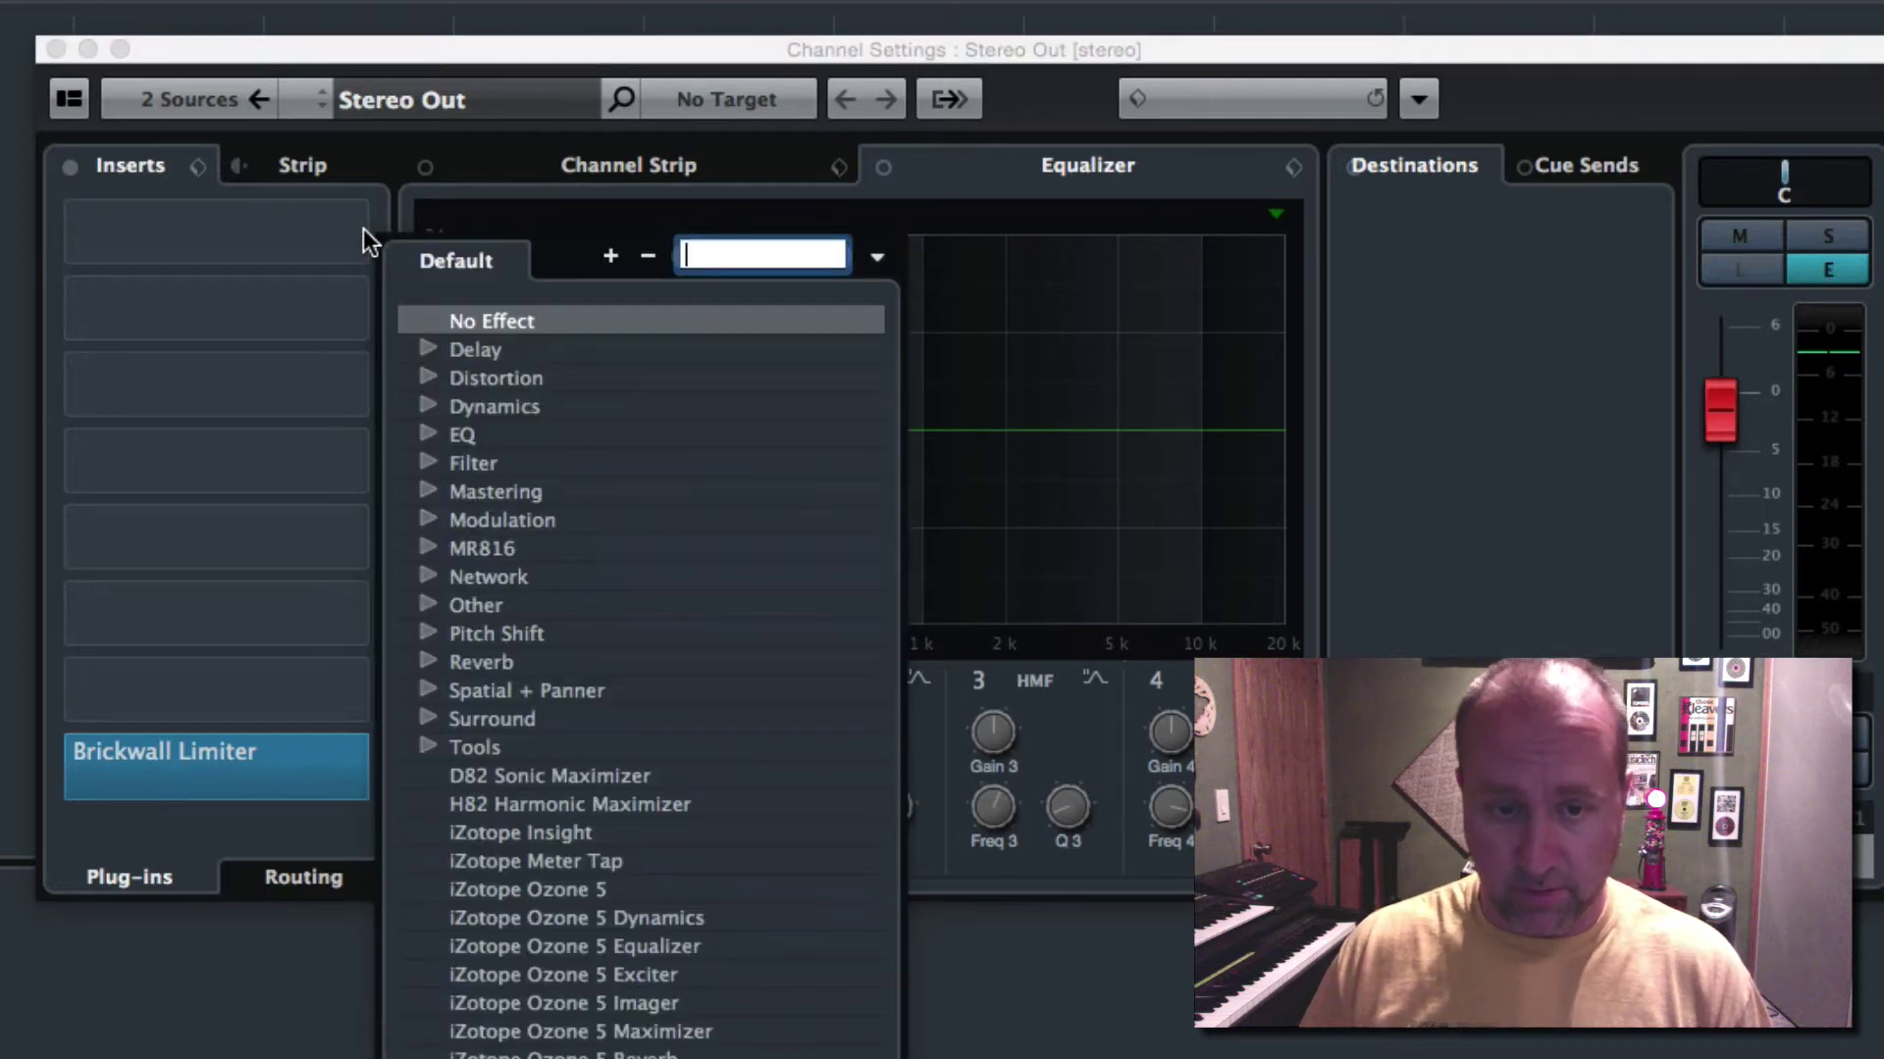
click(427, 603)
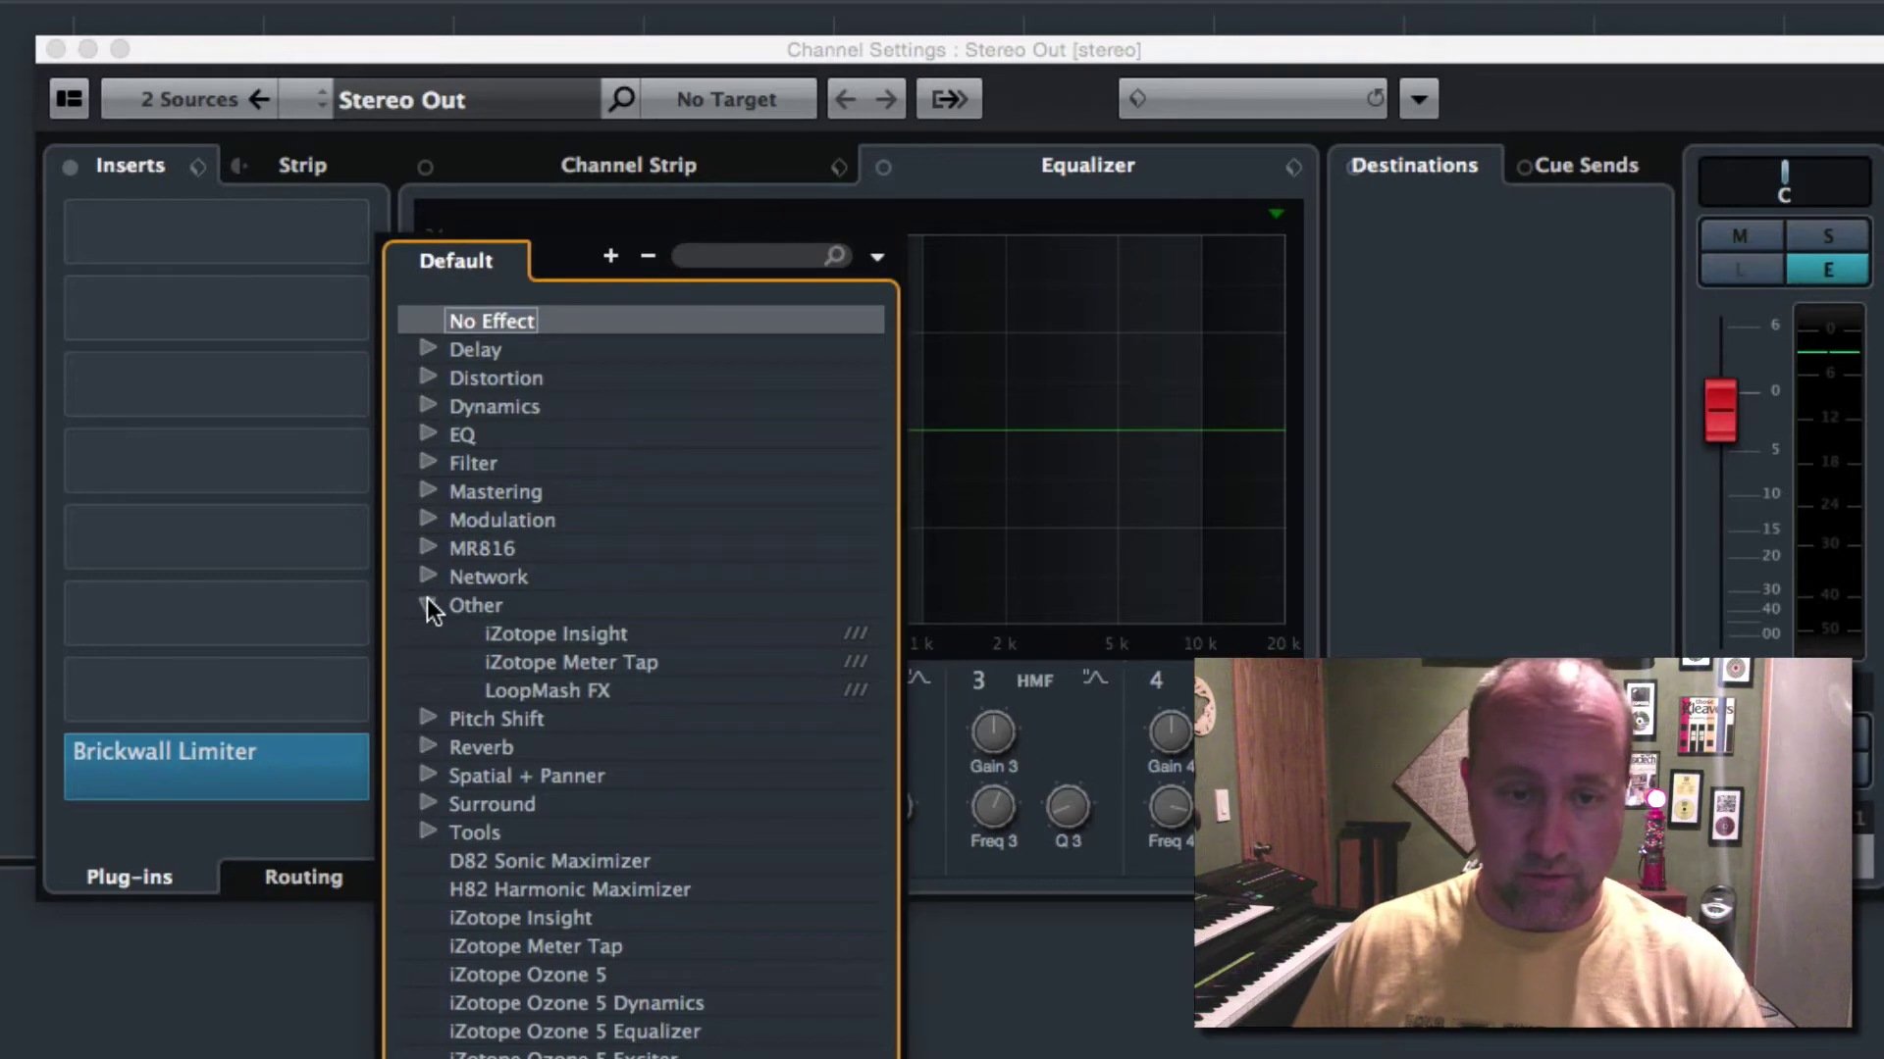
click(575, 687)
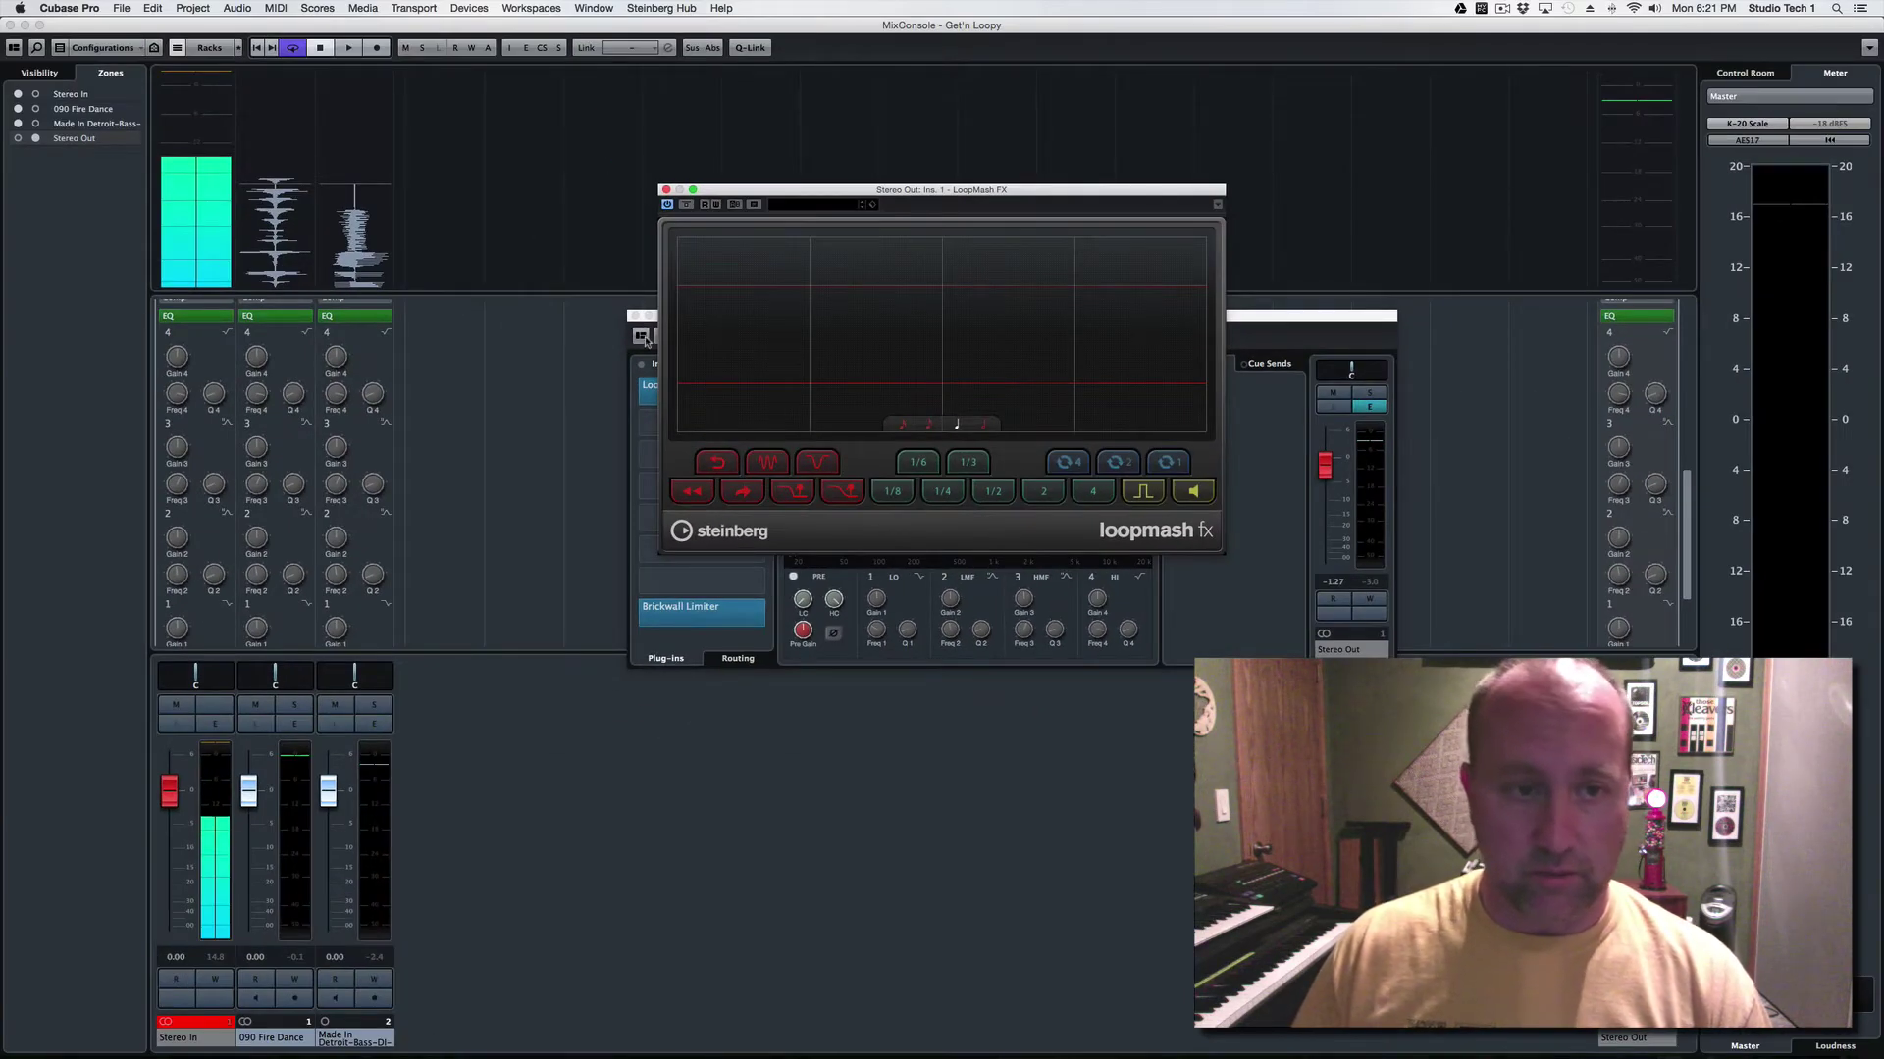
click(632, 317)
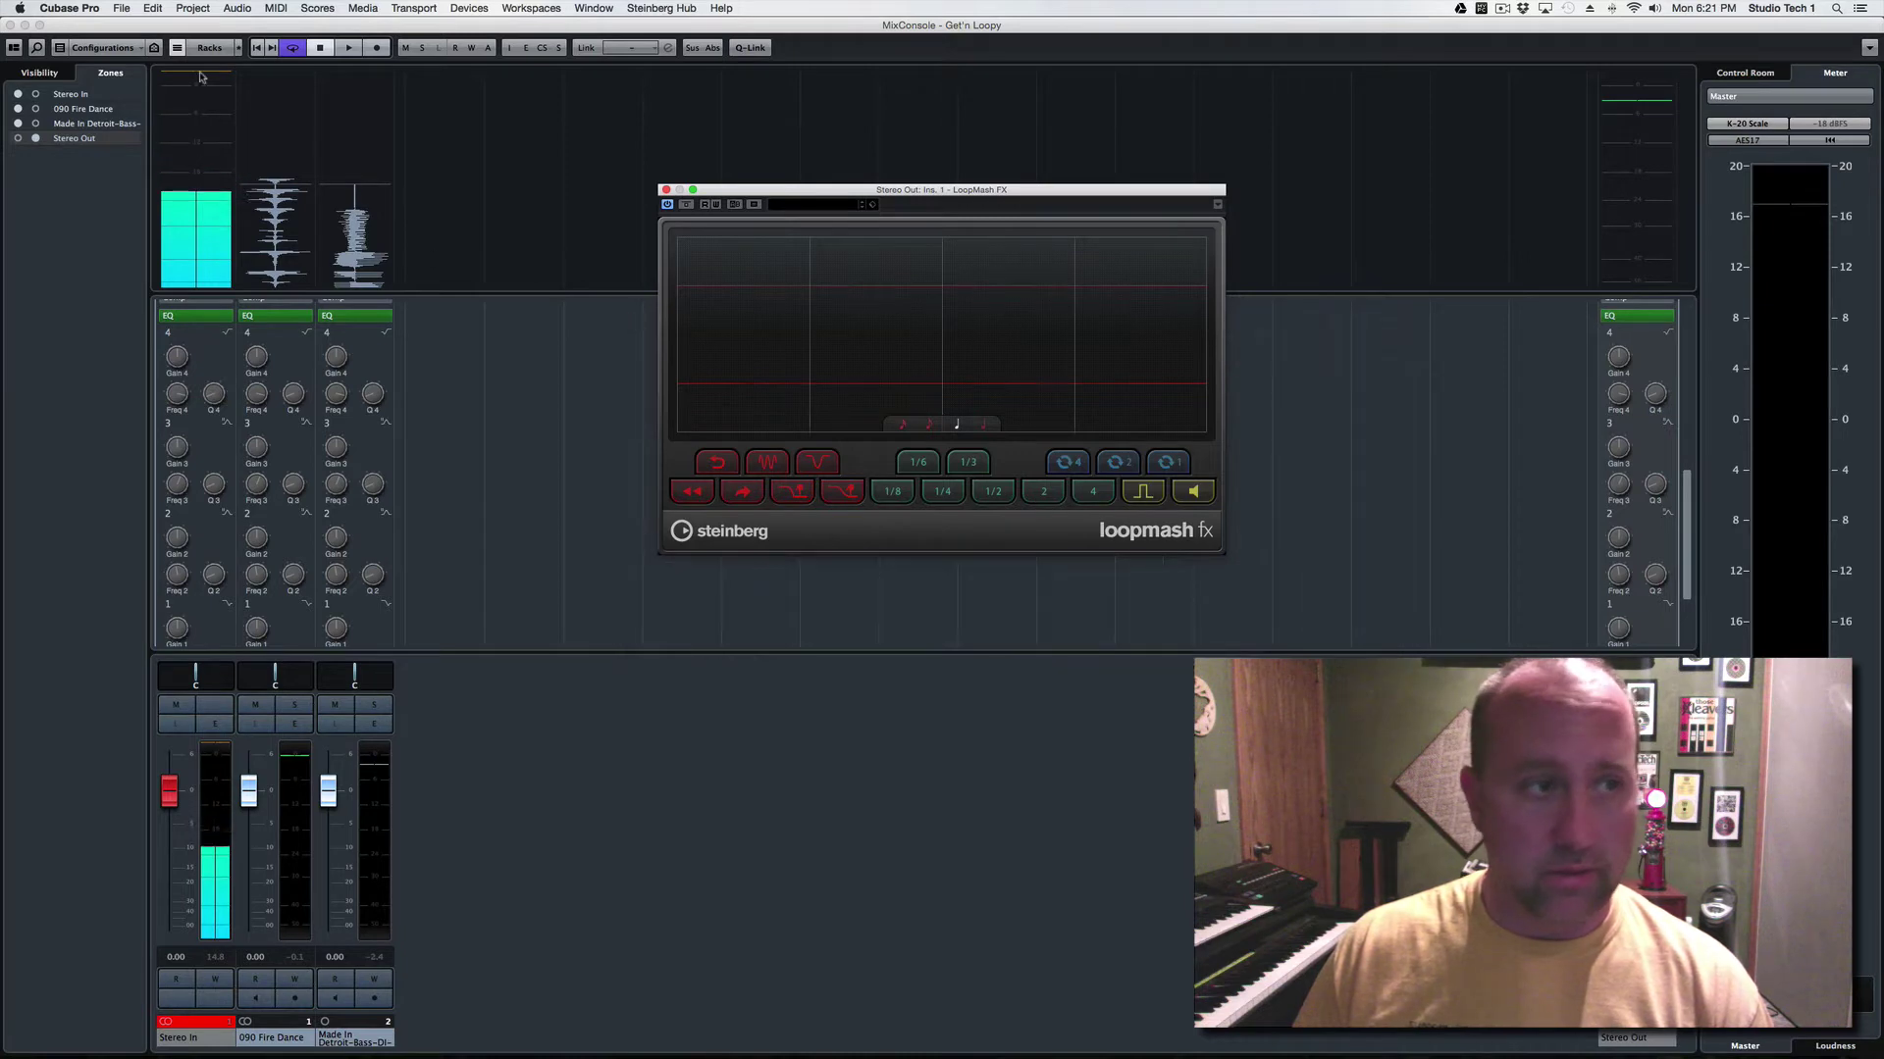
click(9, 24)
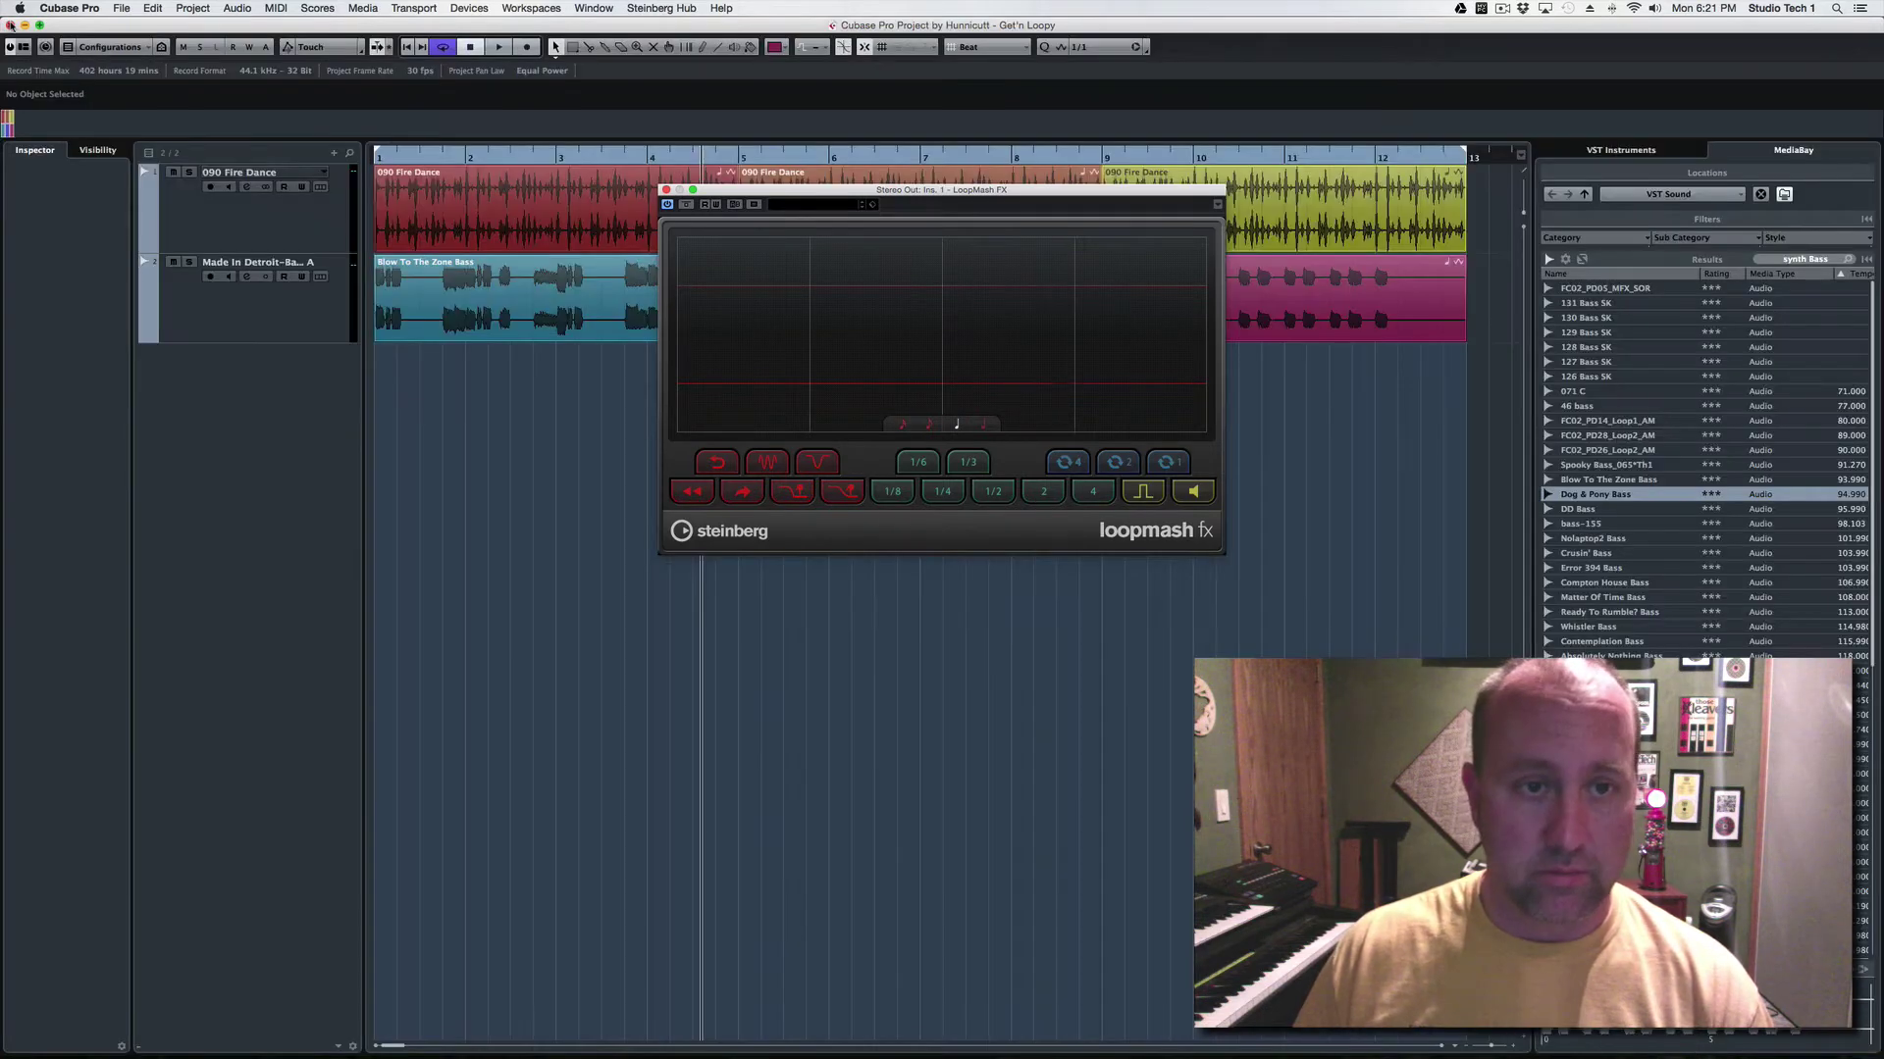
Step: Move LoopMash FX below the tracks and audition its cycle, slowdown, tape stop, scratch and 1/8, 1/6 and 1/3 stutter effects during playback
drag(971, 192, 930, 400)
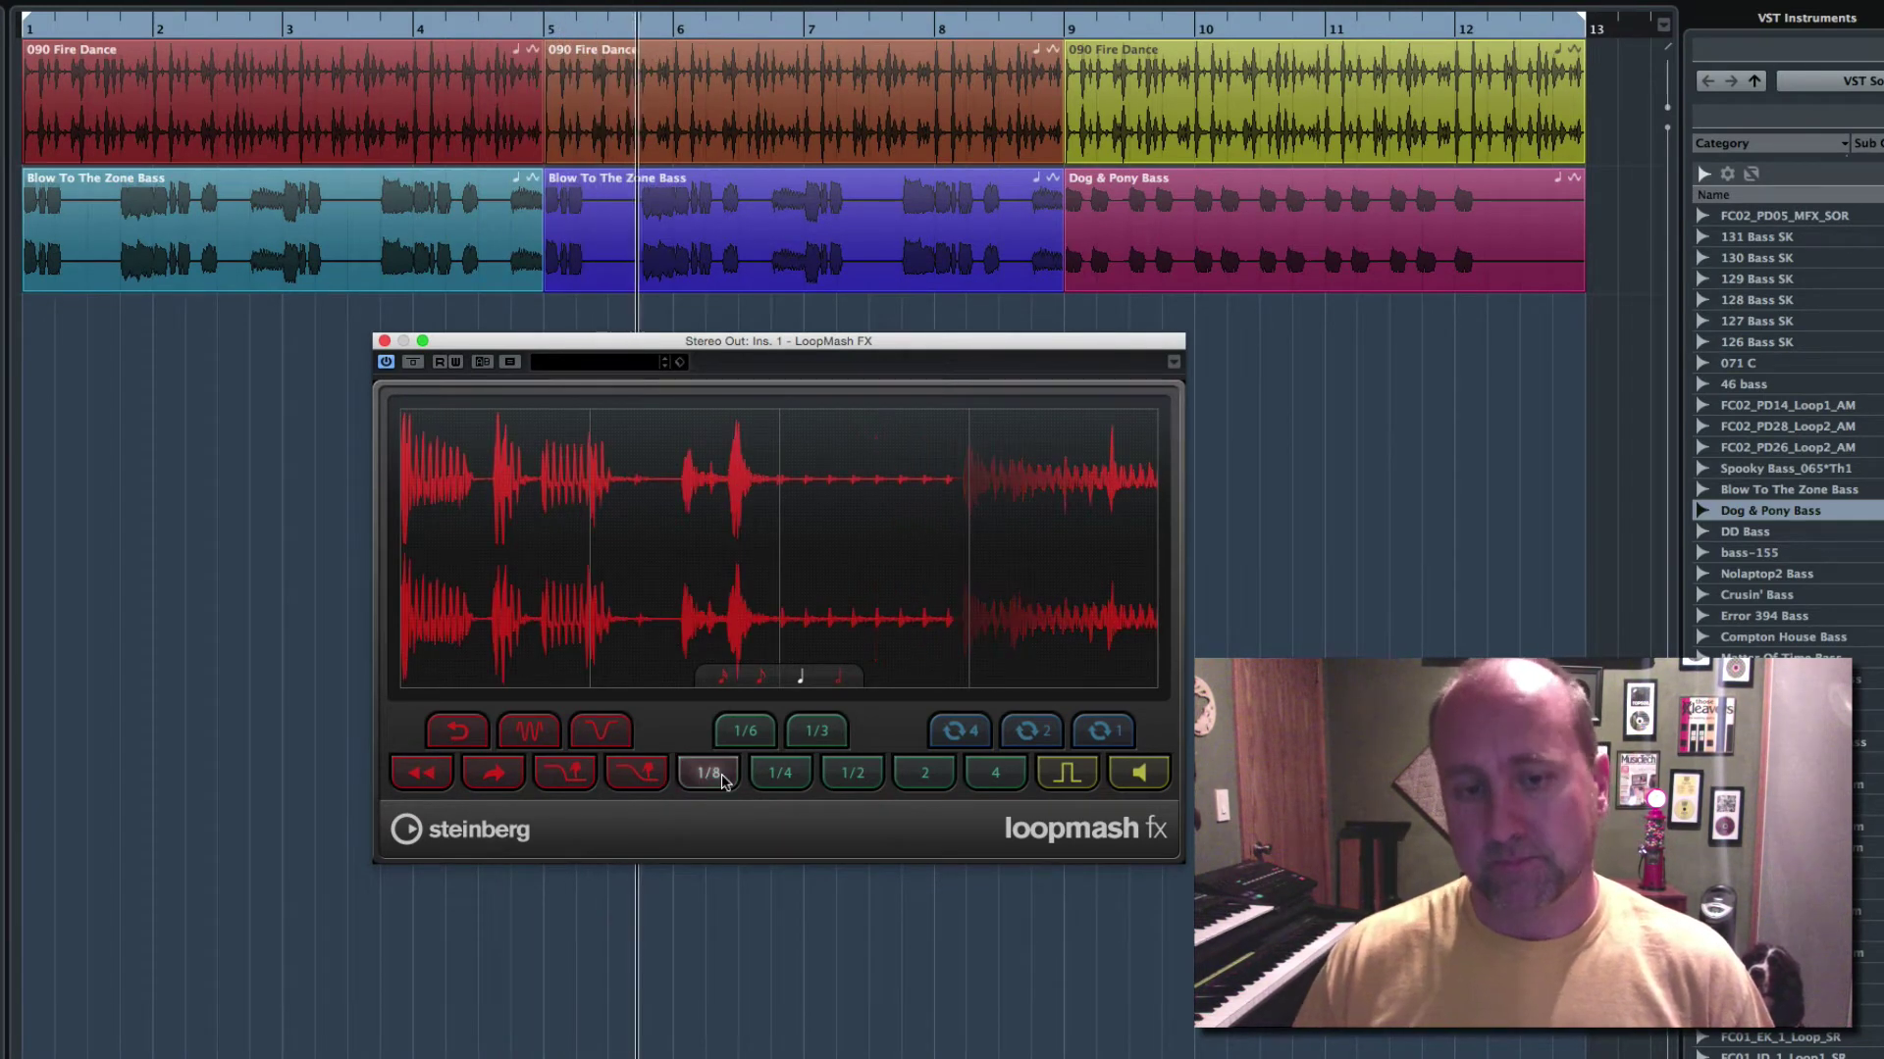
click(1102, 731)
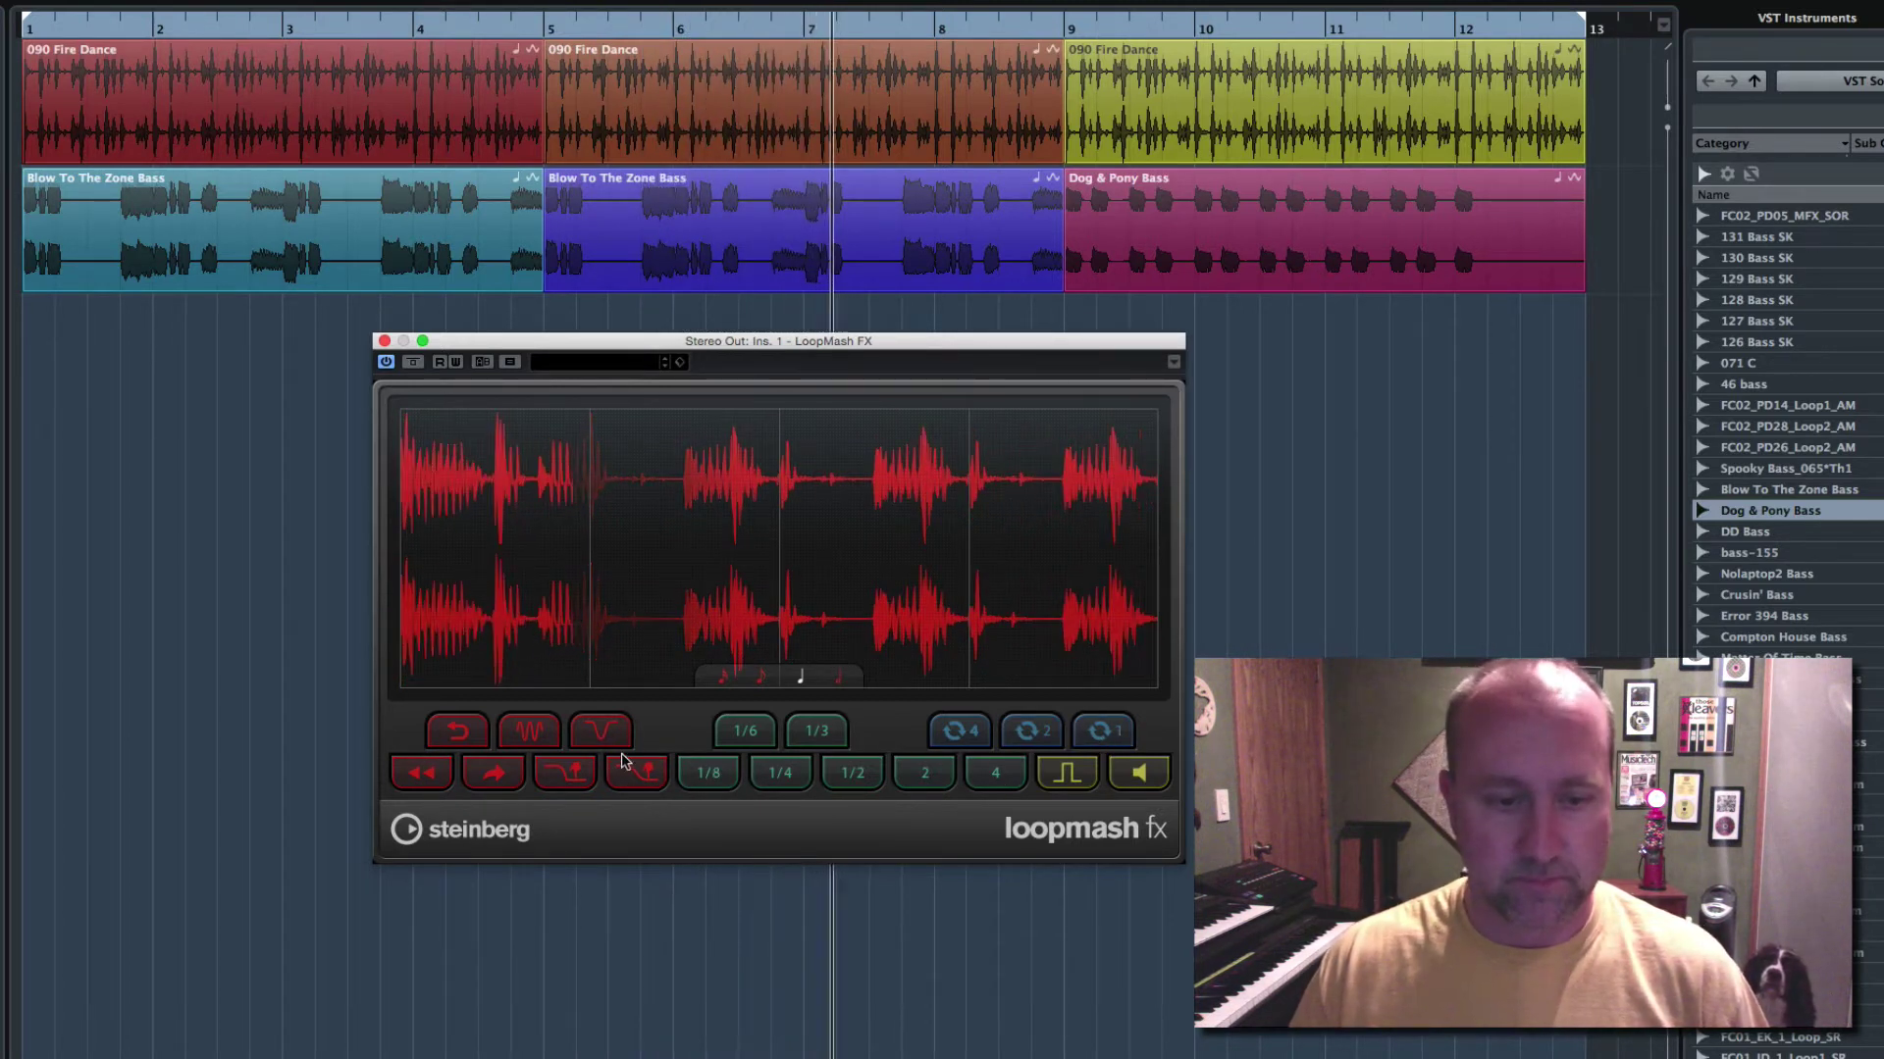
click(596, 731)
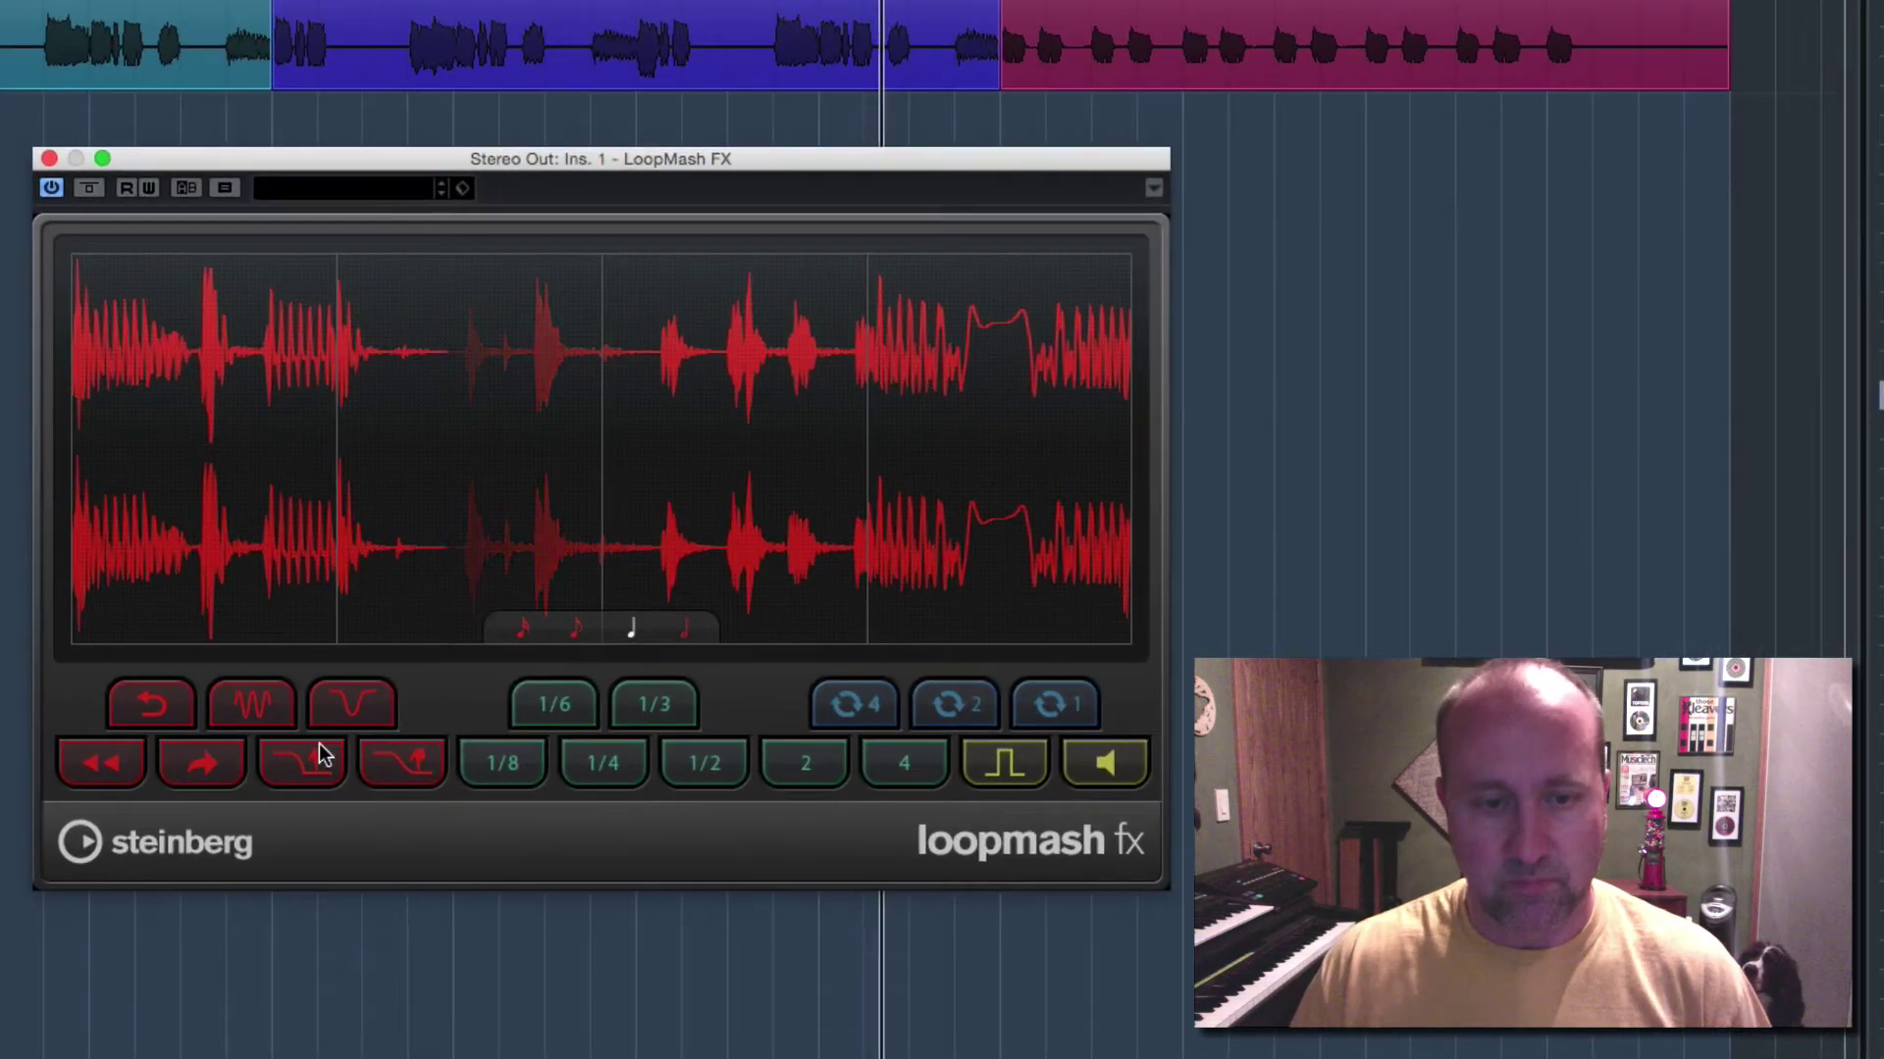
click(324, 755)
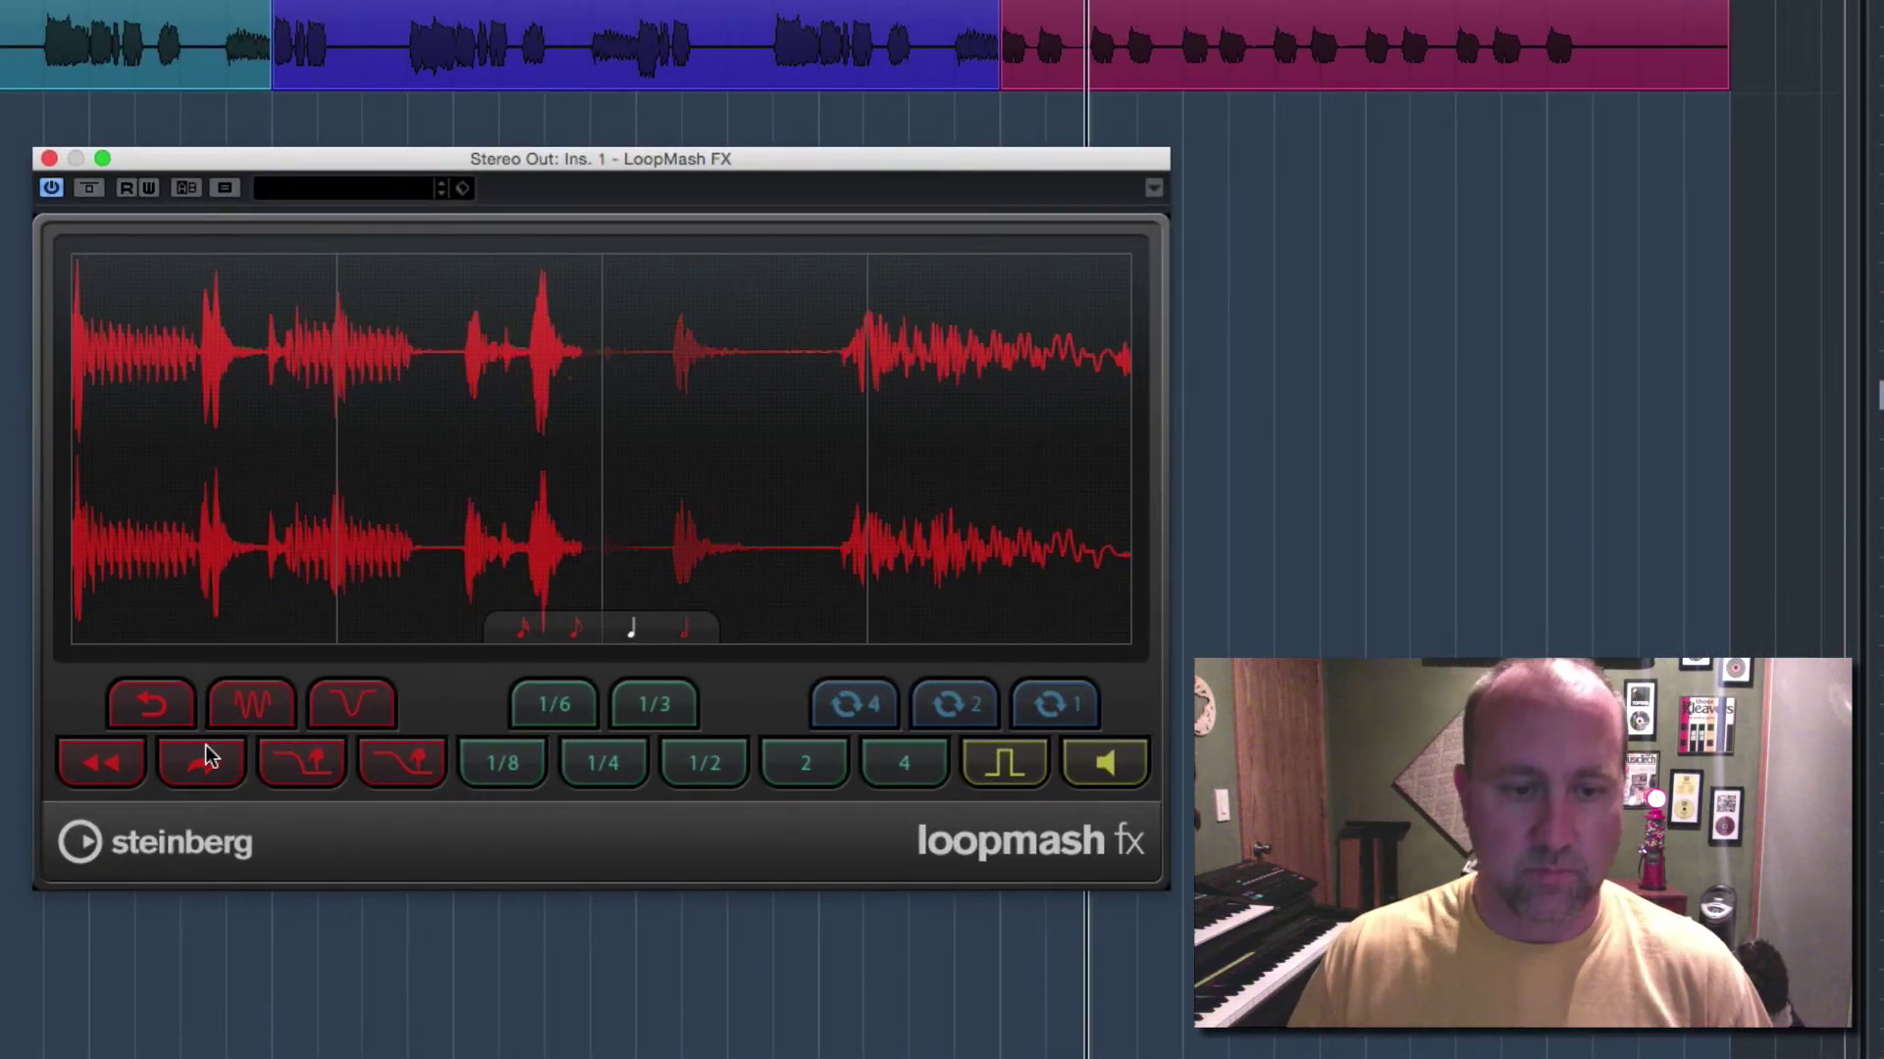
click(253, 707)
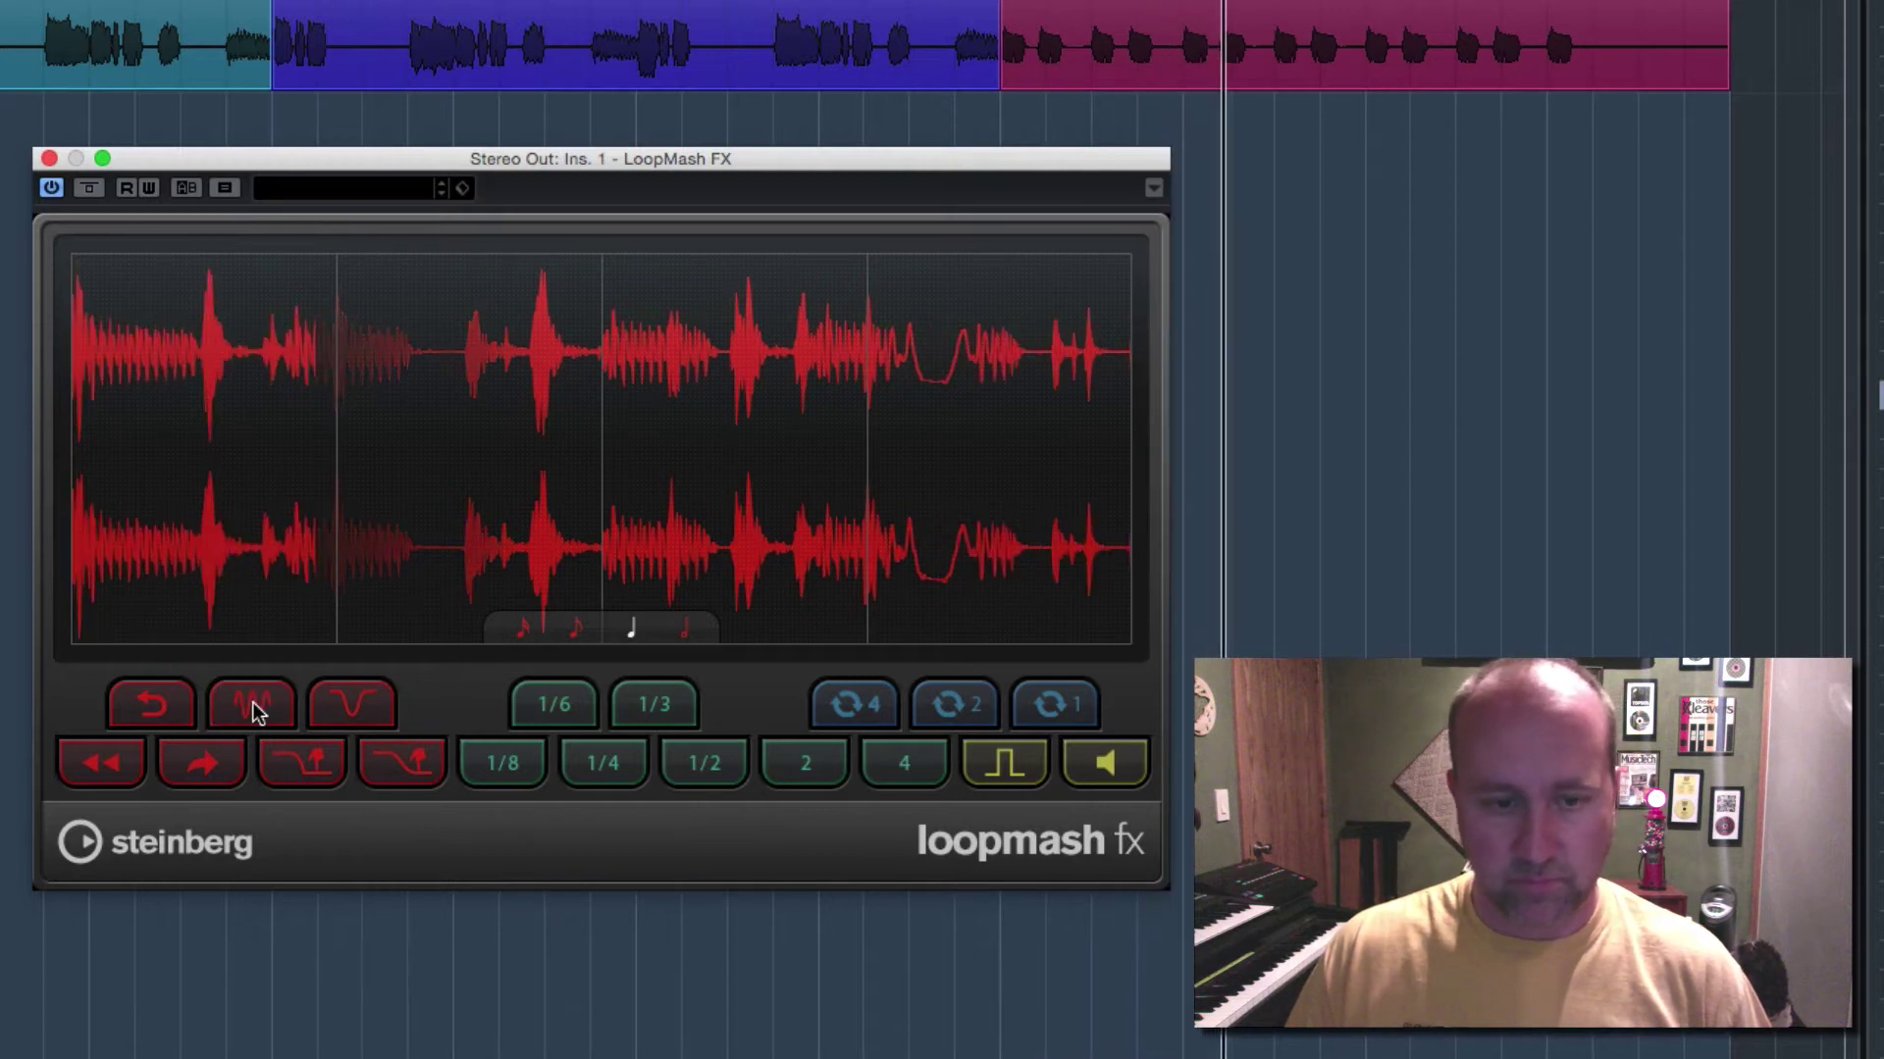
click(252, 706)
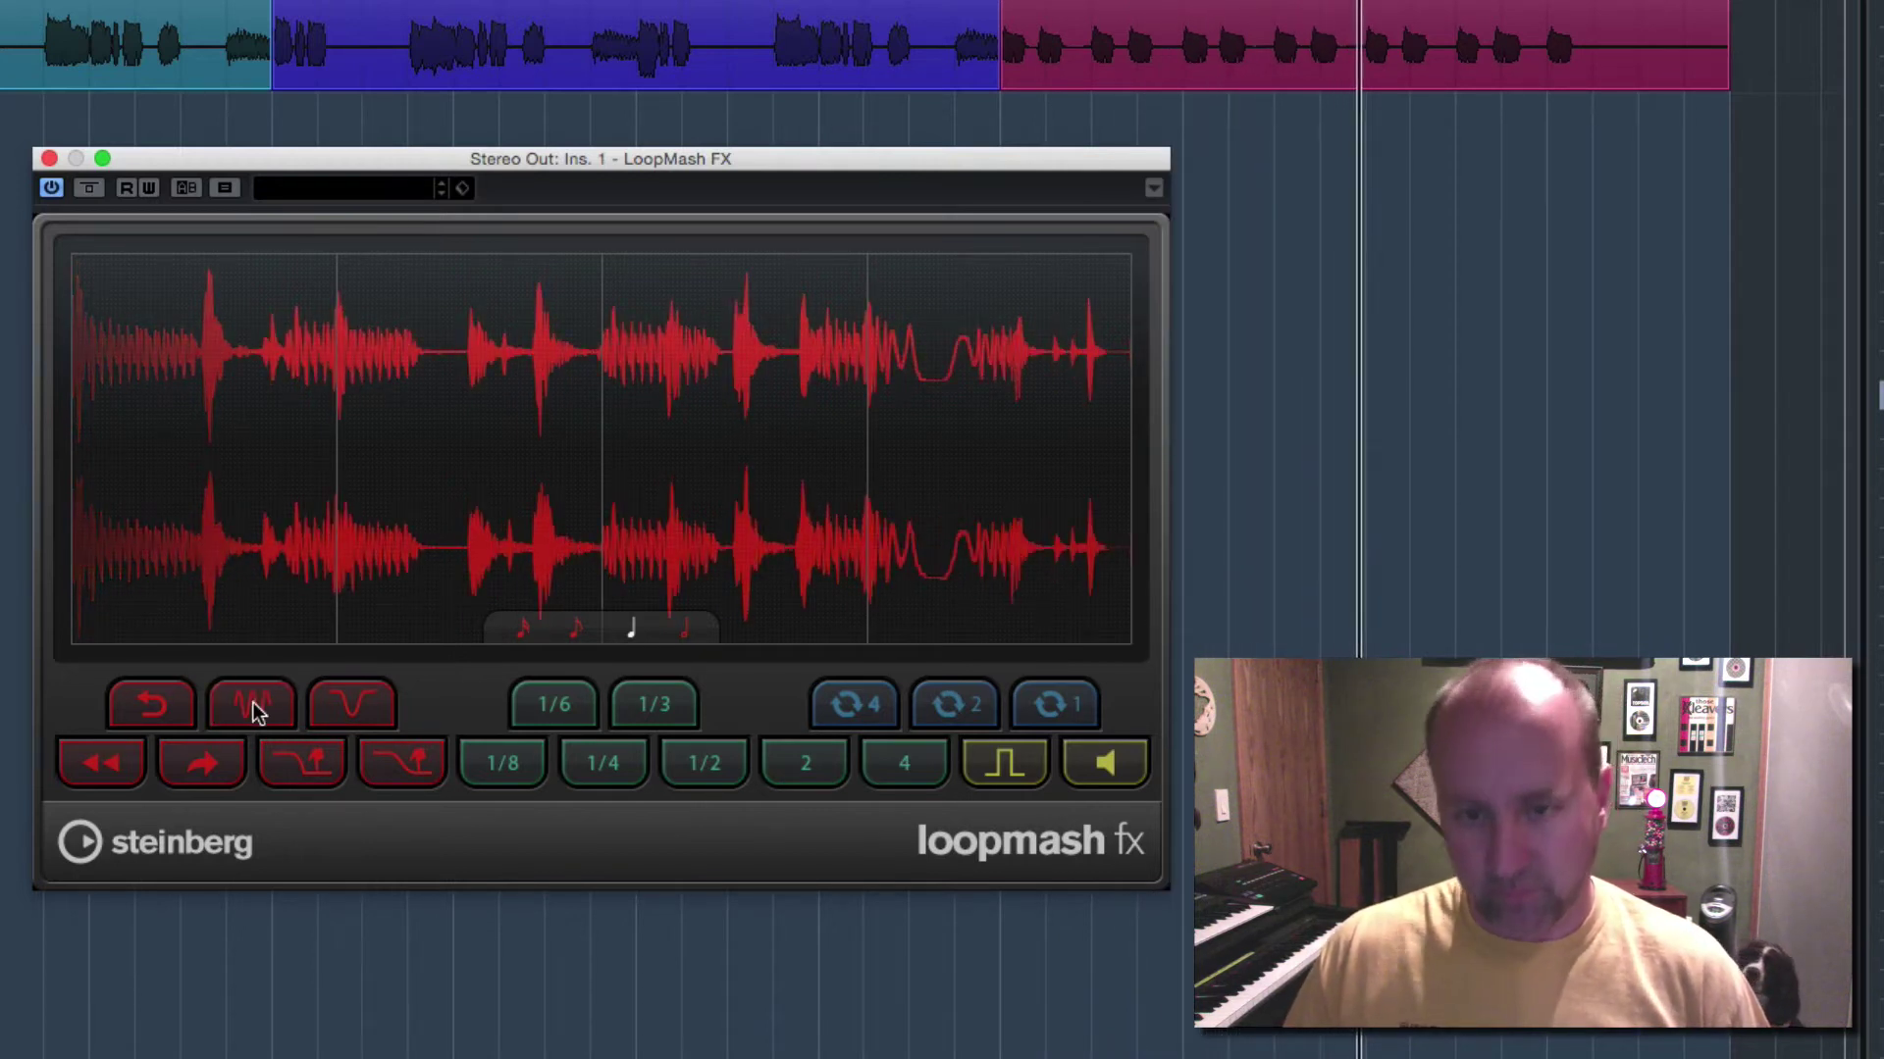
click(253, 706)
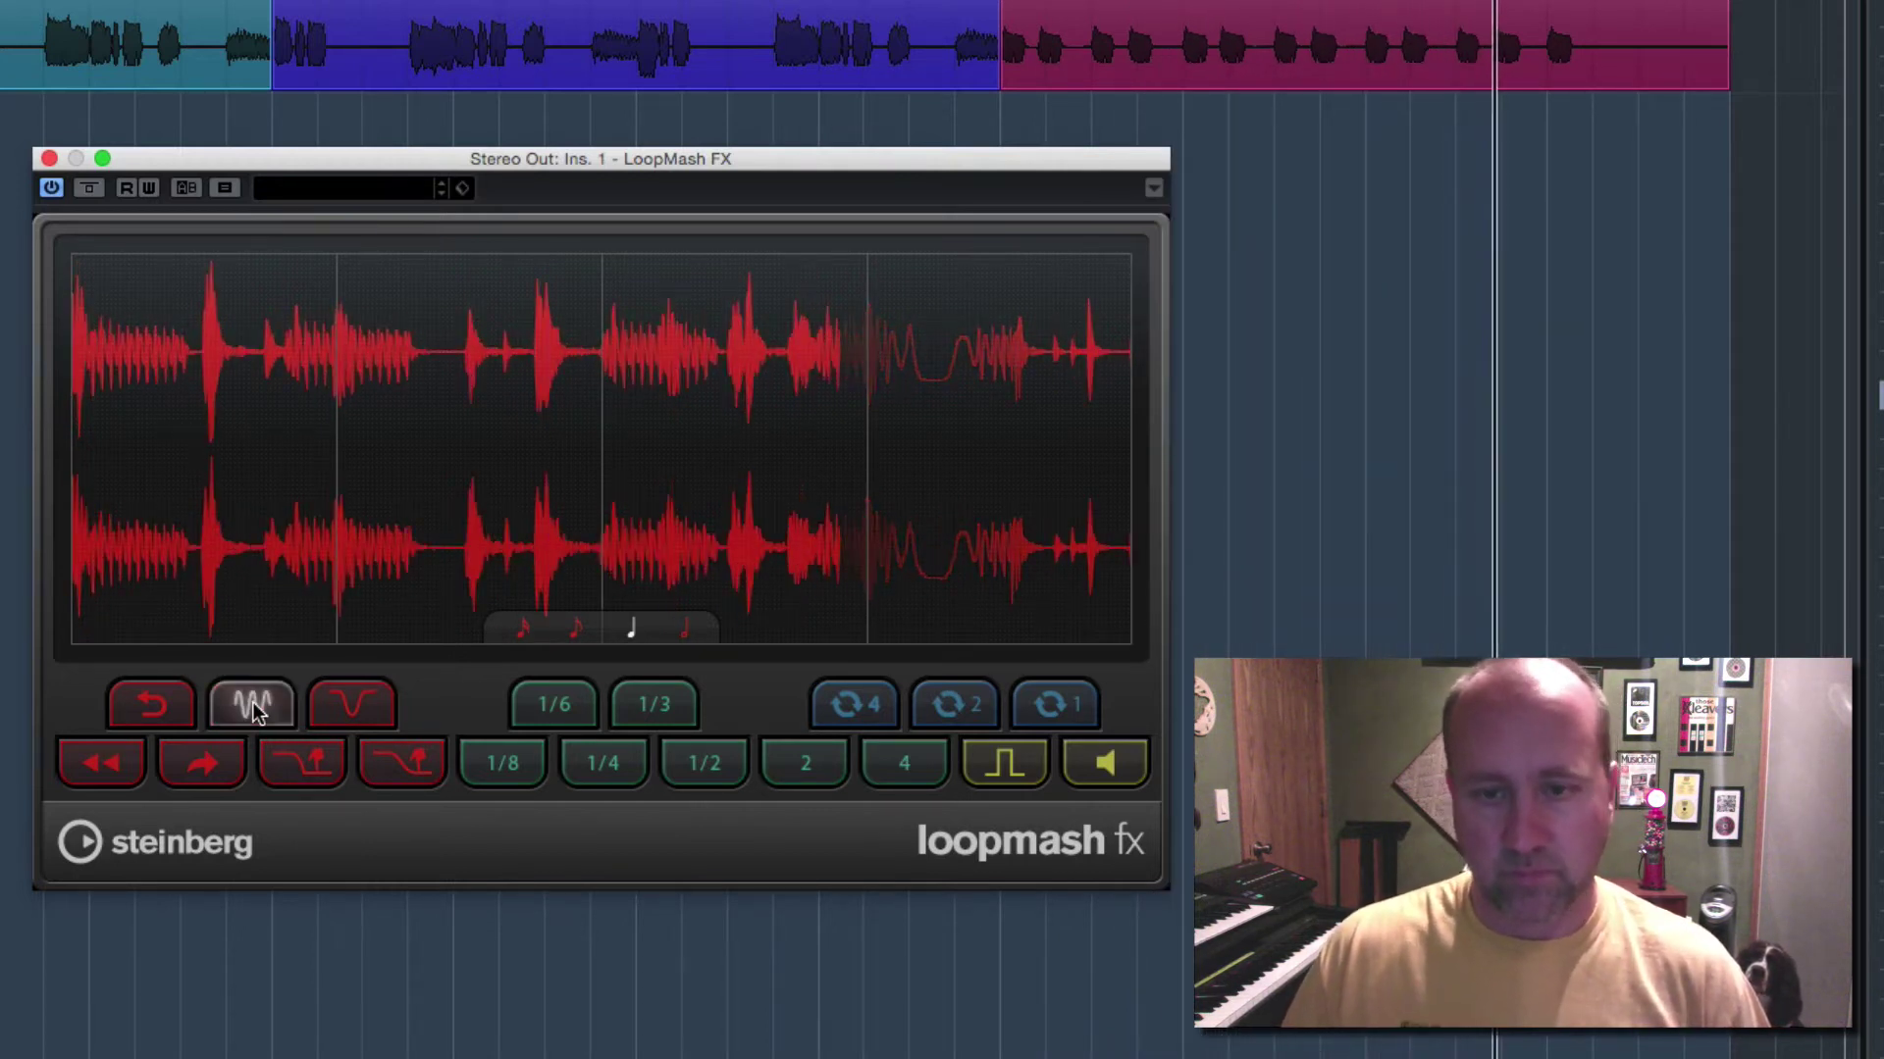
click(397, 763)
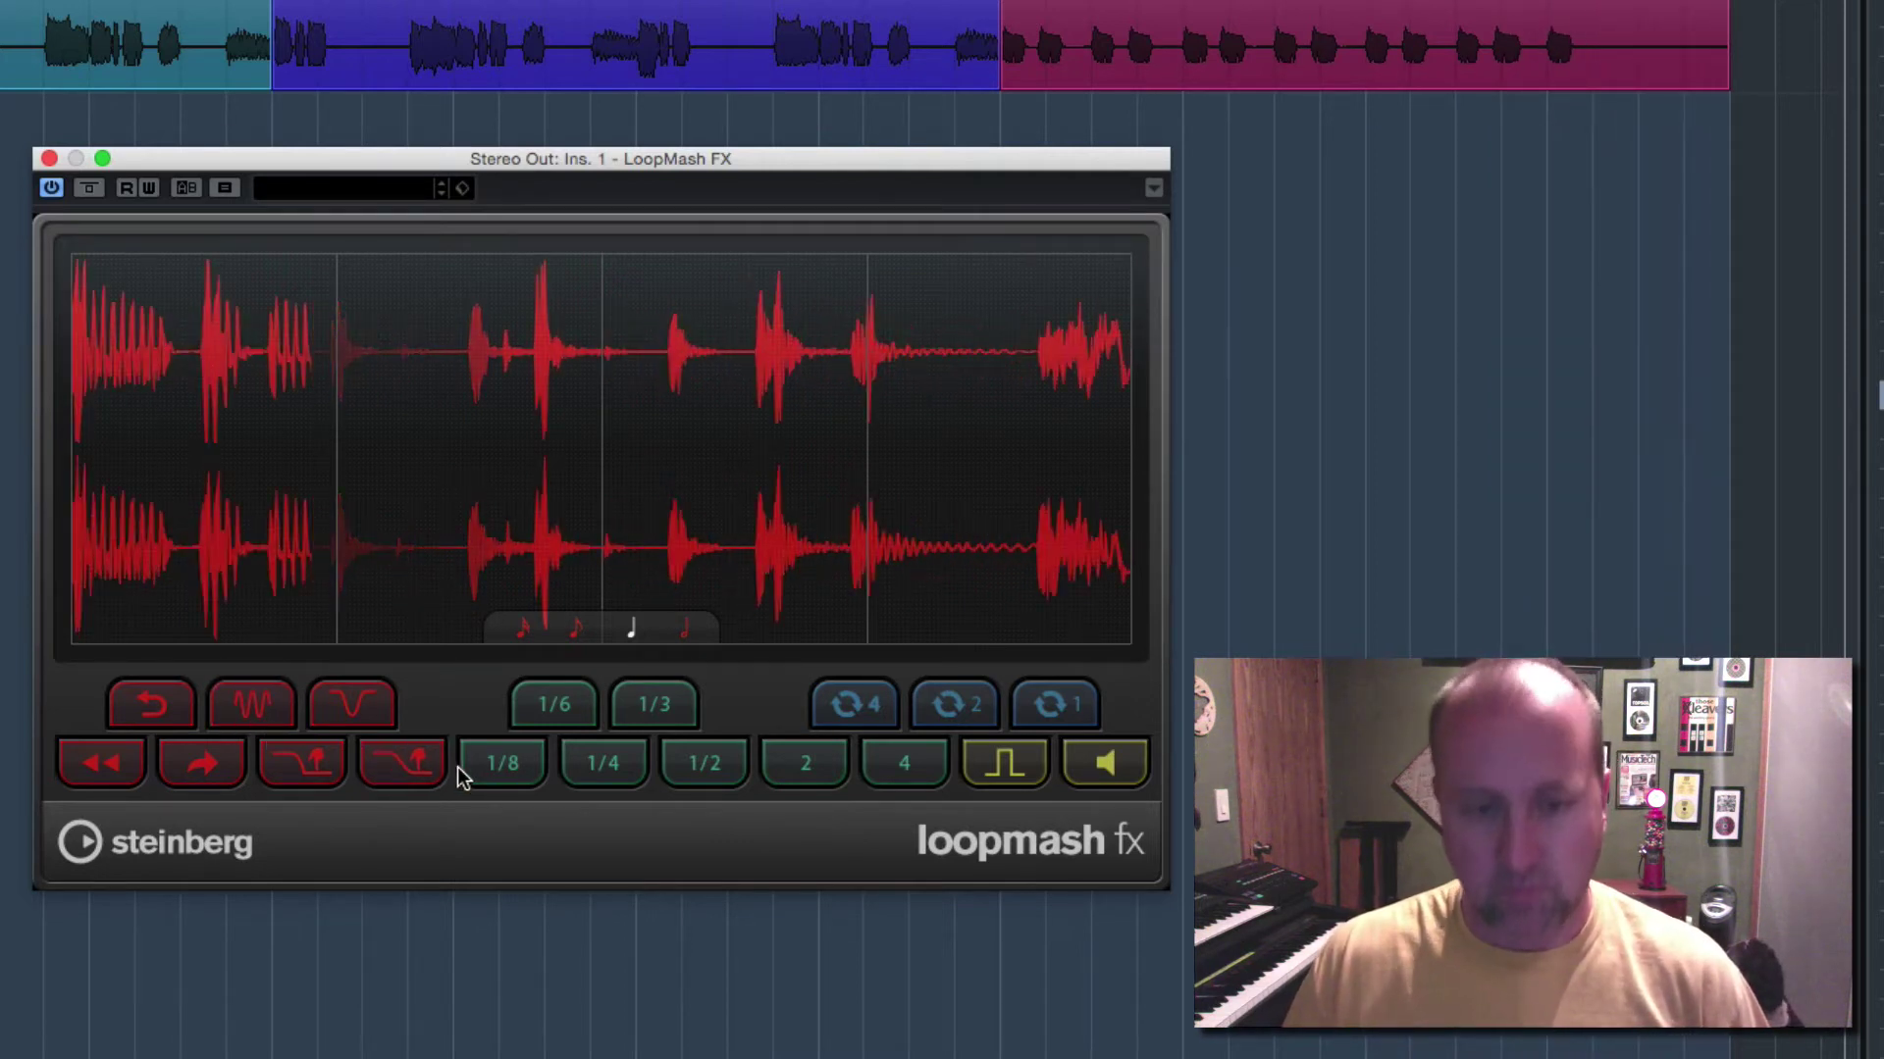
click(517, 772)
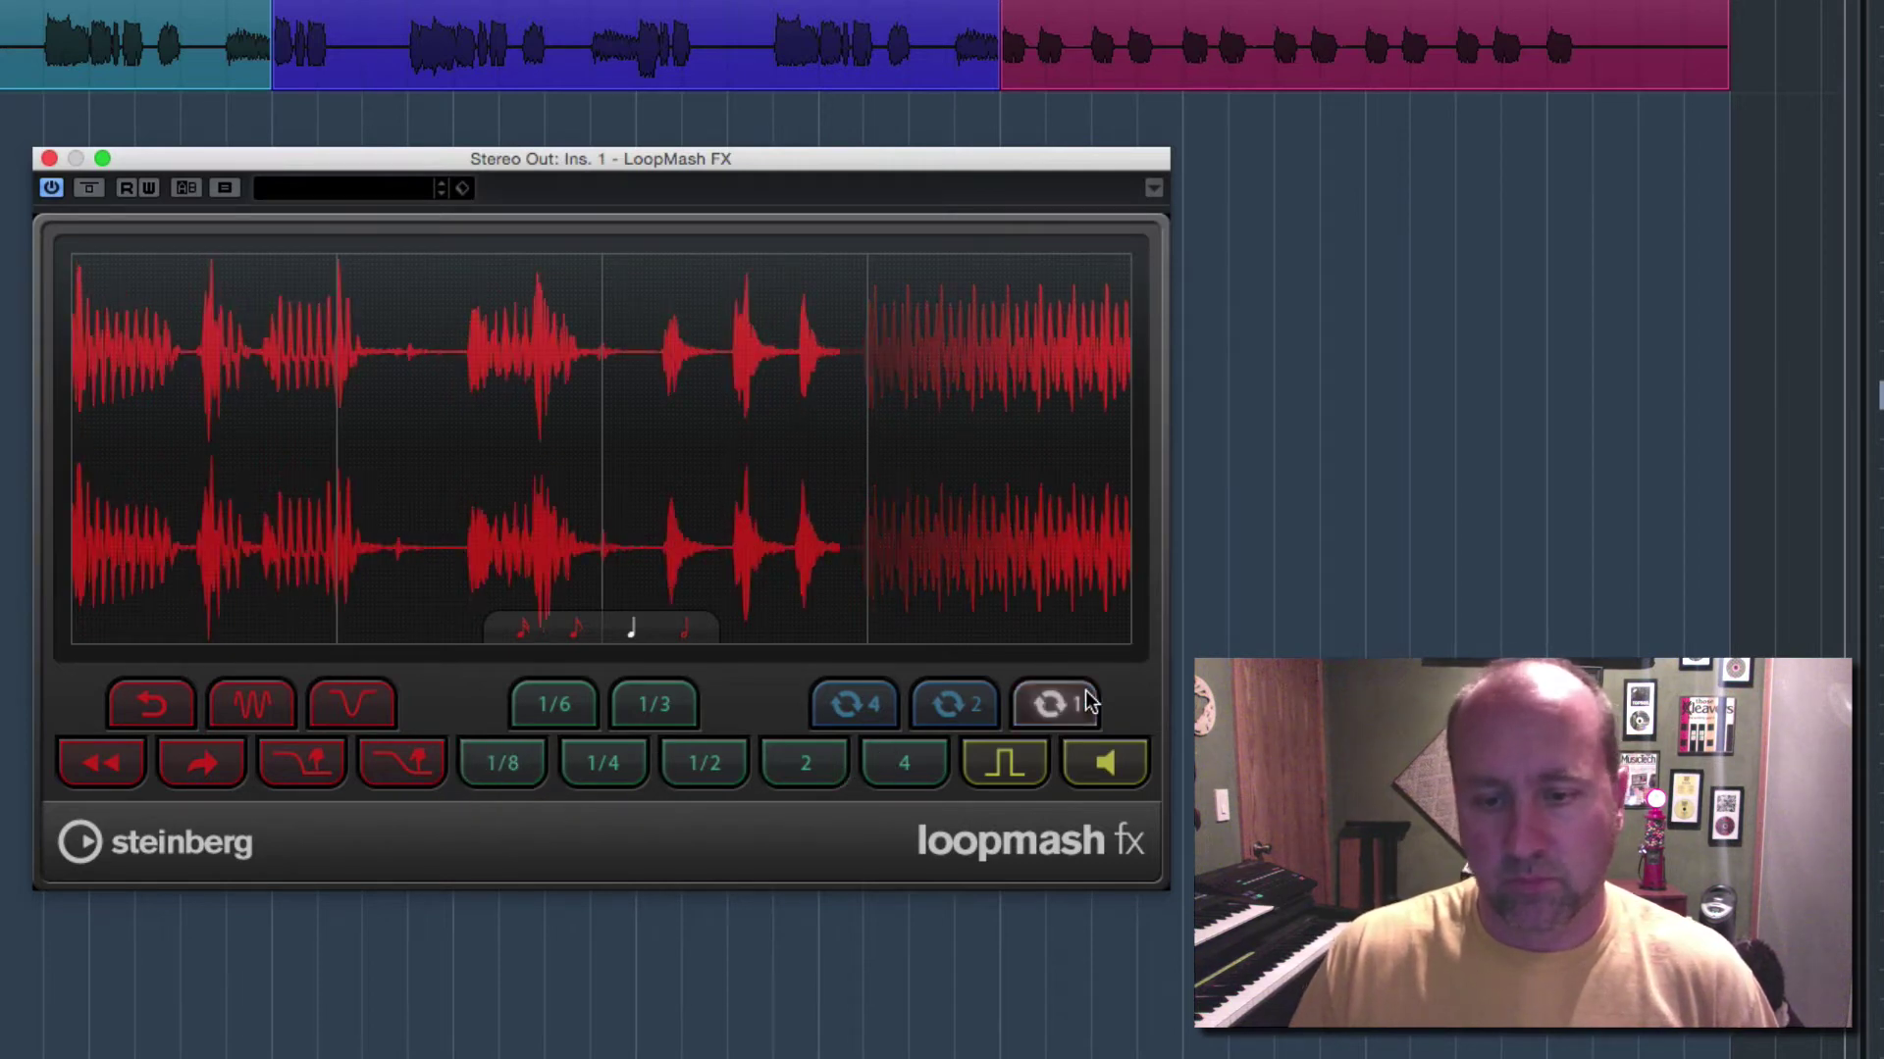
click(592, 704)
click(642, 705)
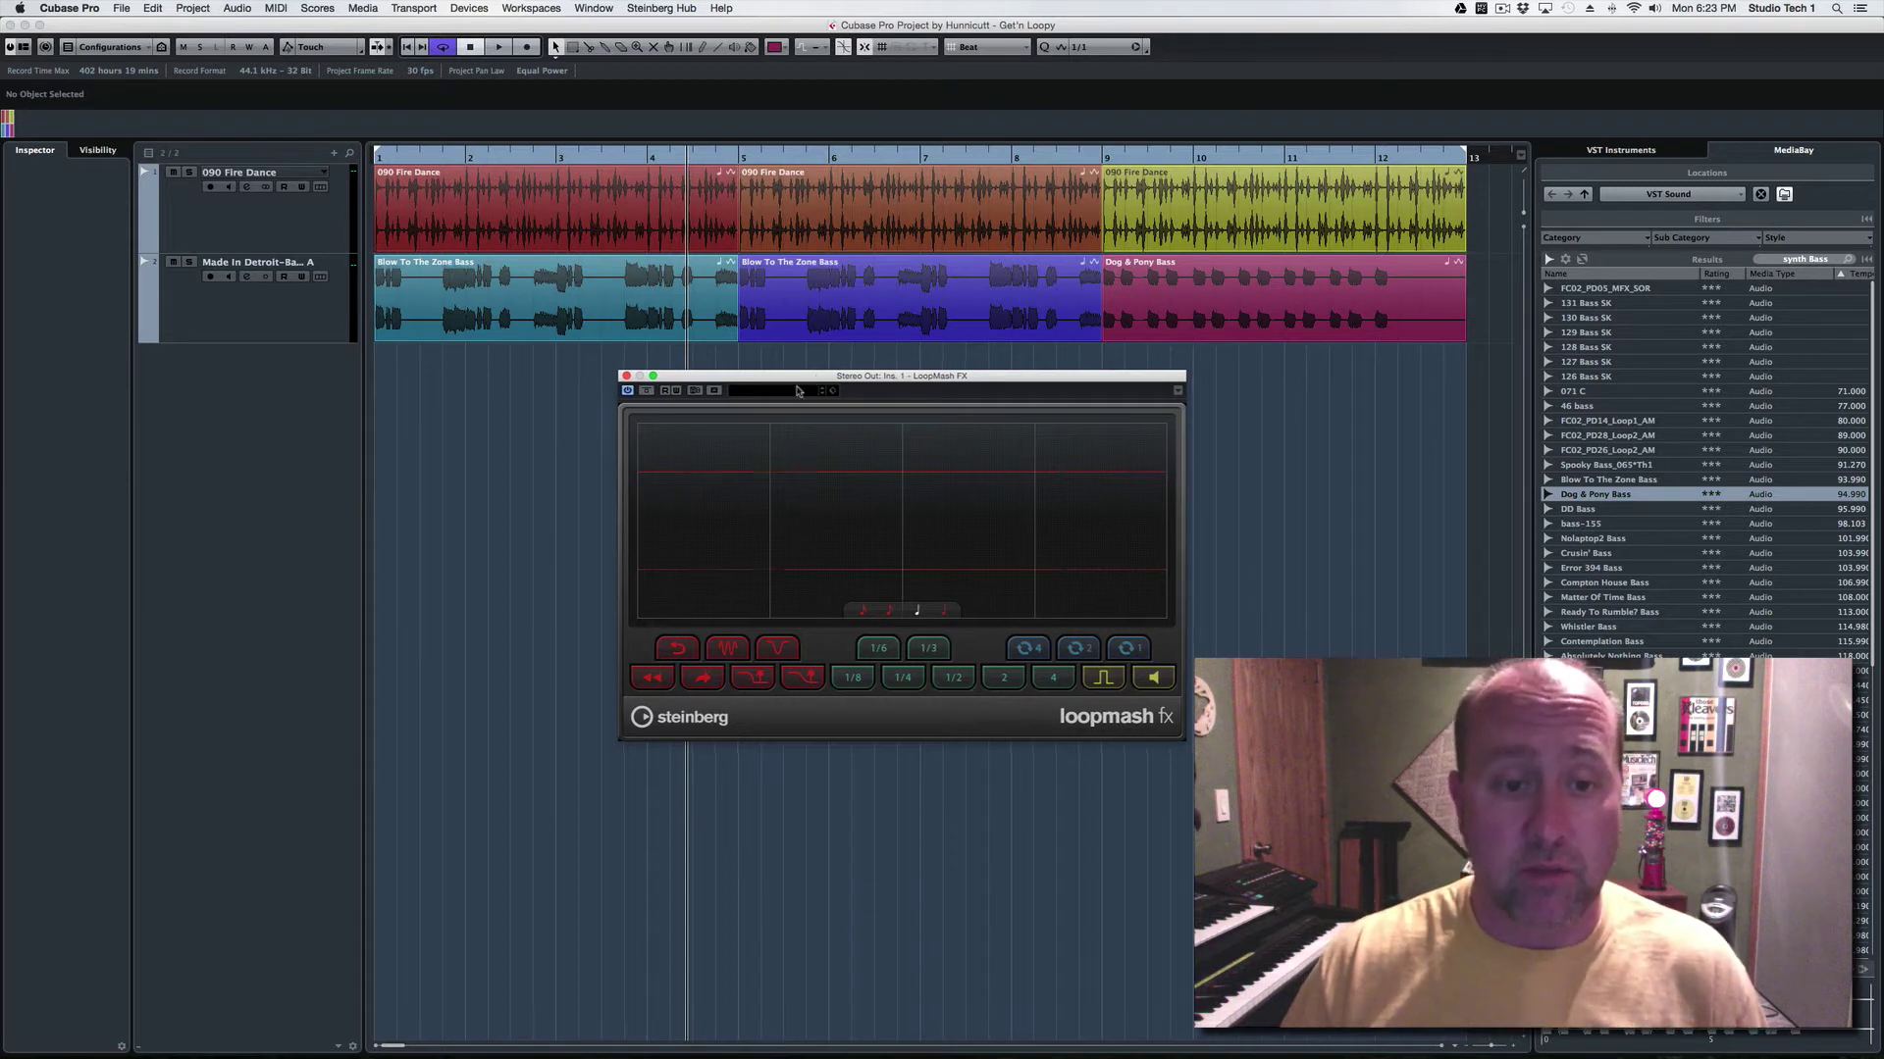
Step: Move the LoopMash FX window farther down and add one MIDI track below the two audio tracks
drag(812, 379, 800, 560)
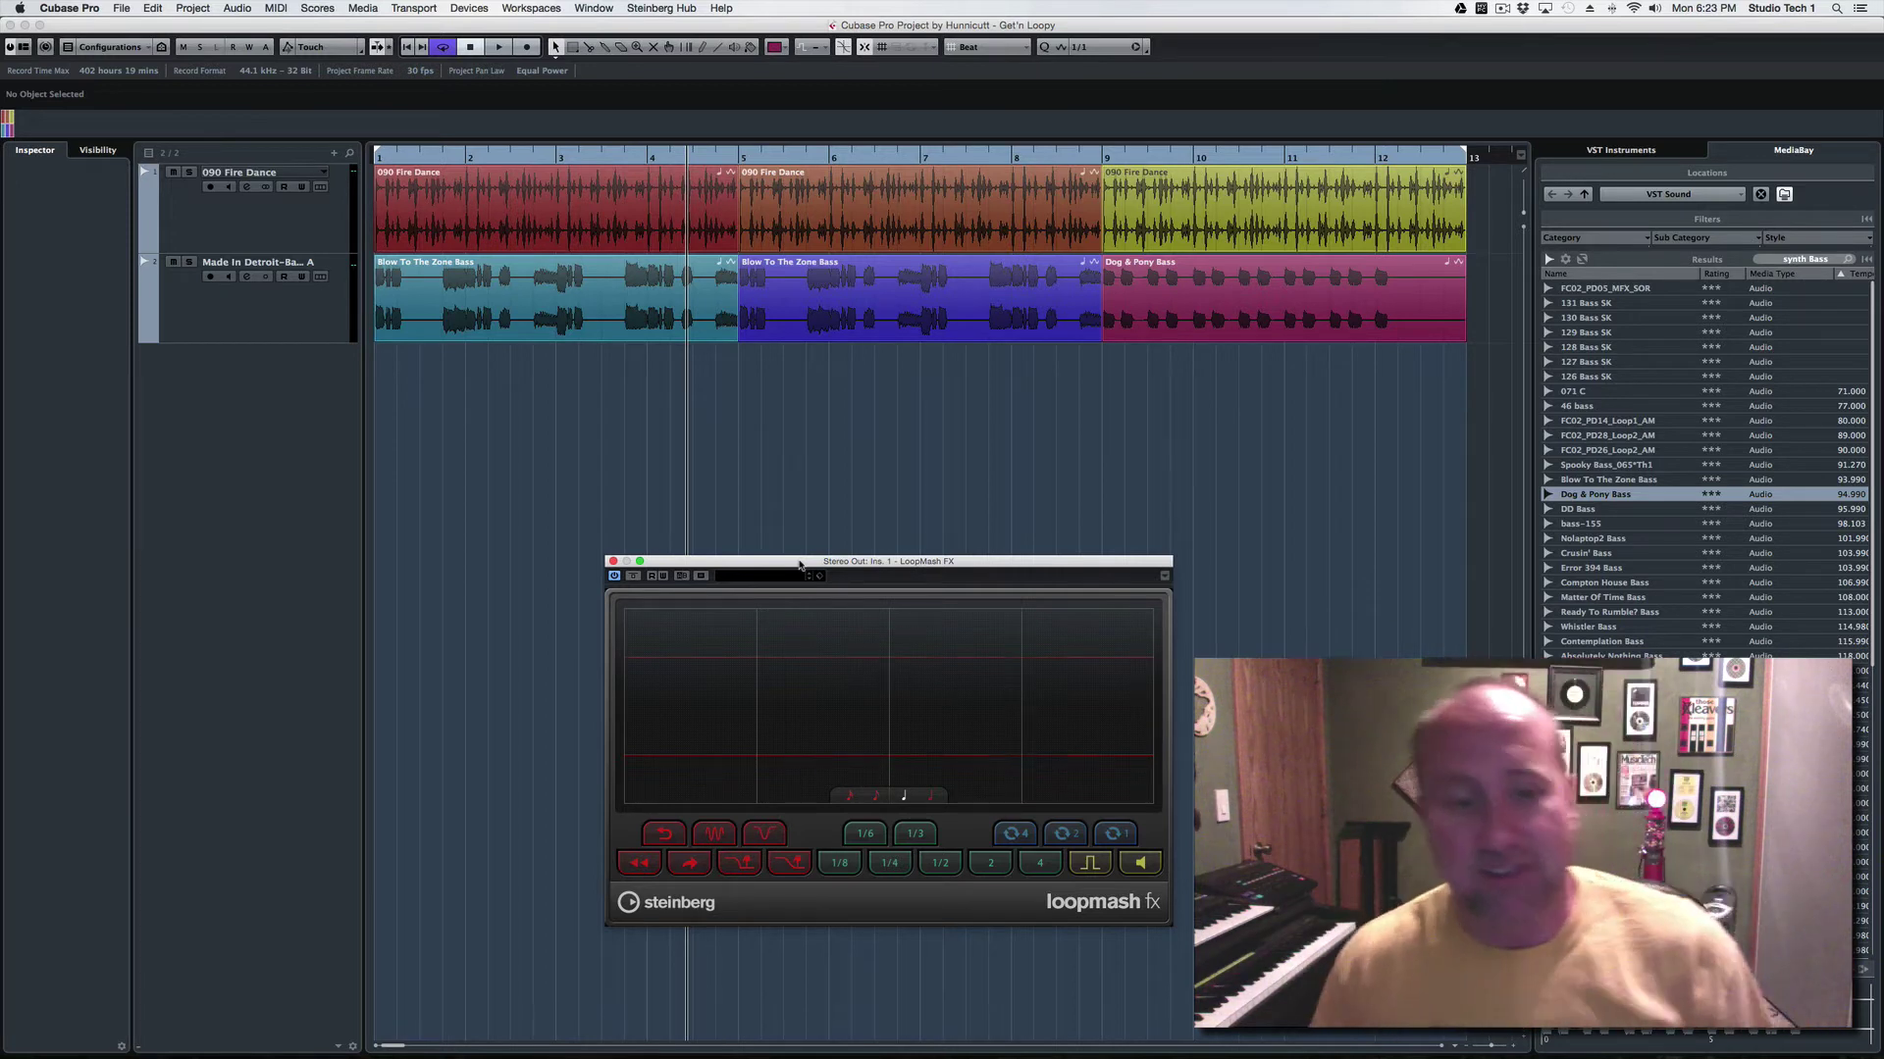
right_click(313, 390)
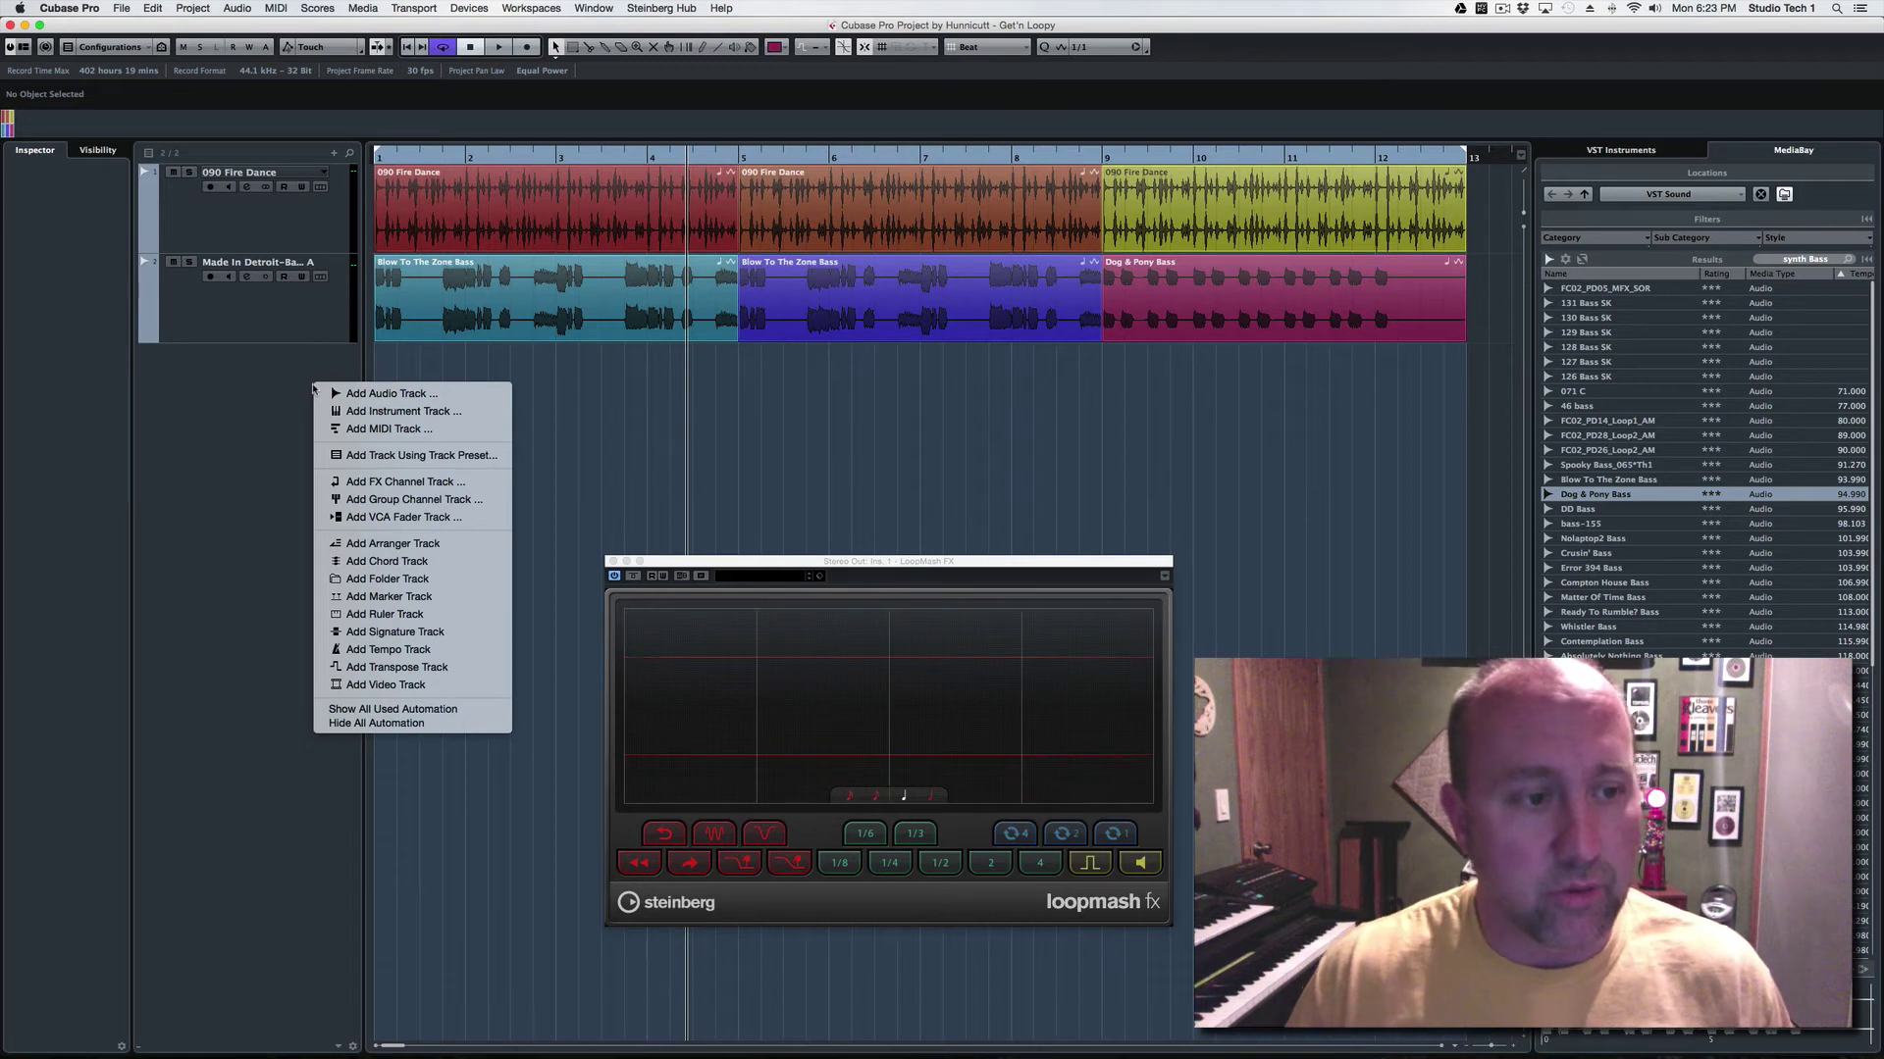
click(415, 430)
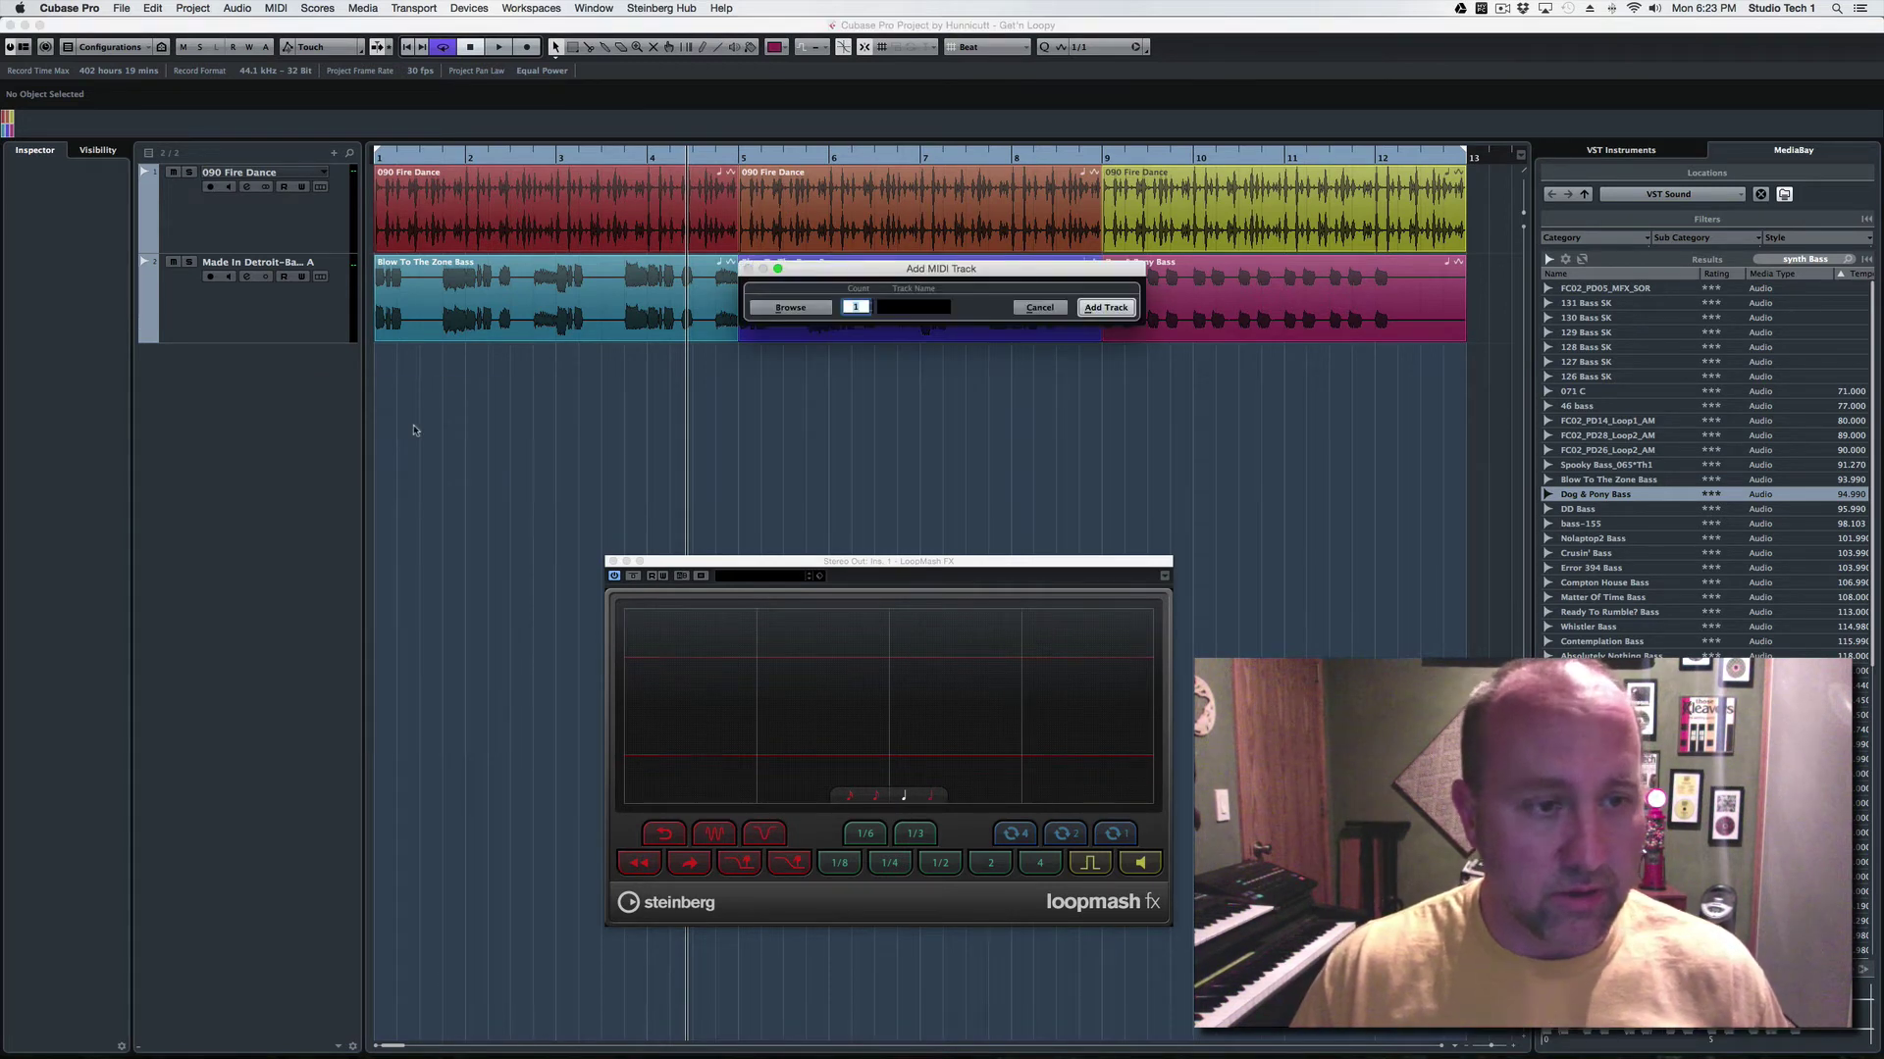
click(1106, 308)
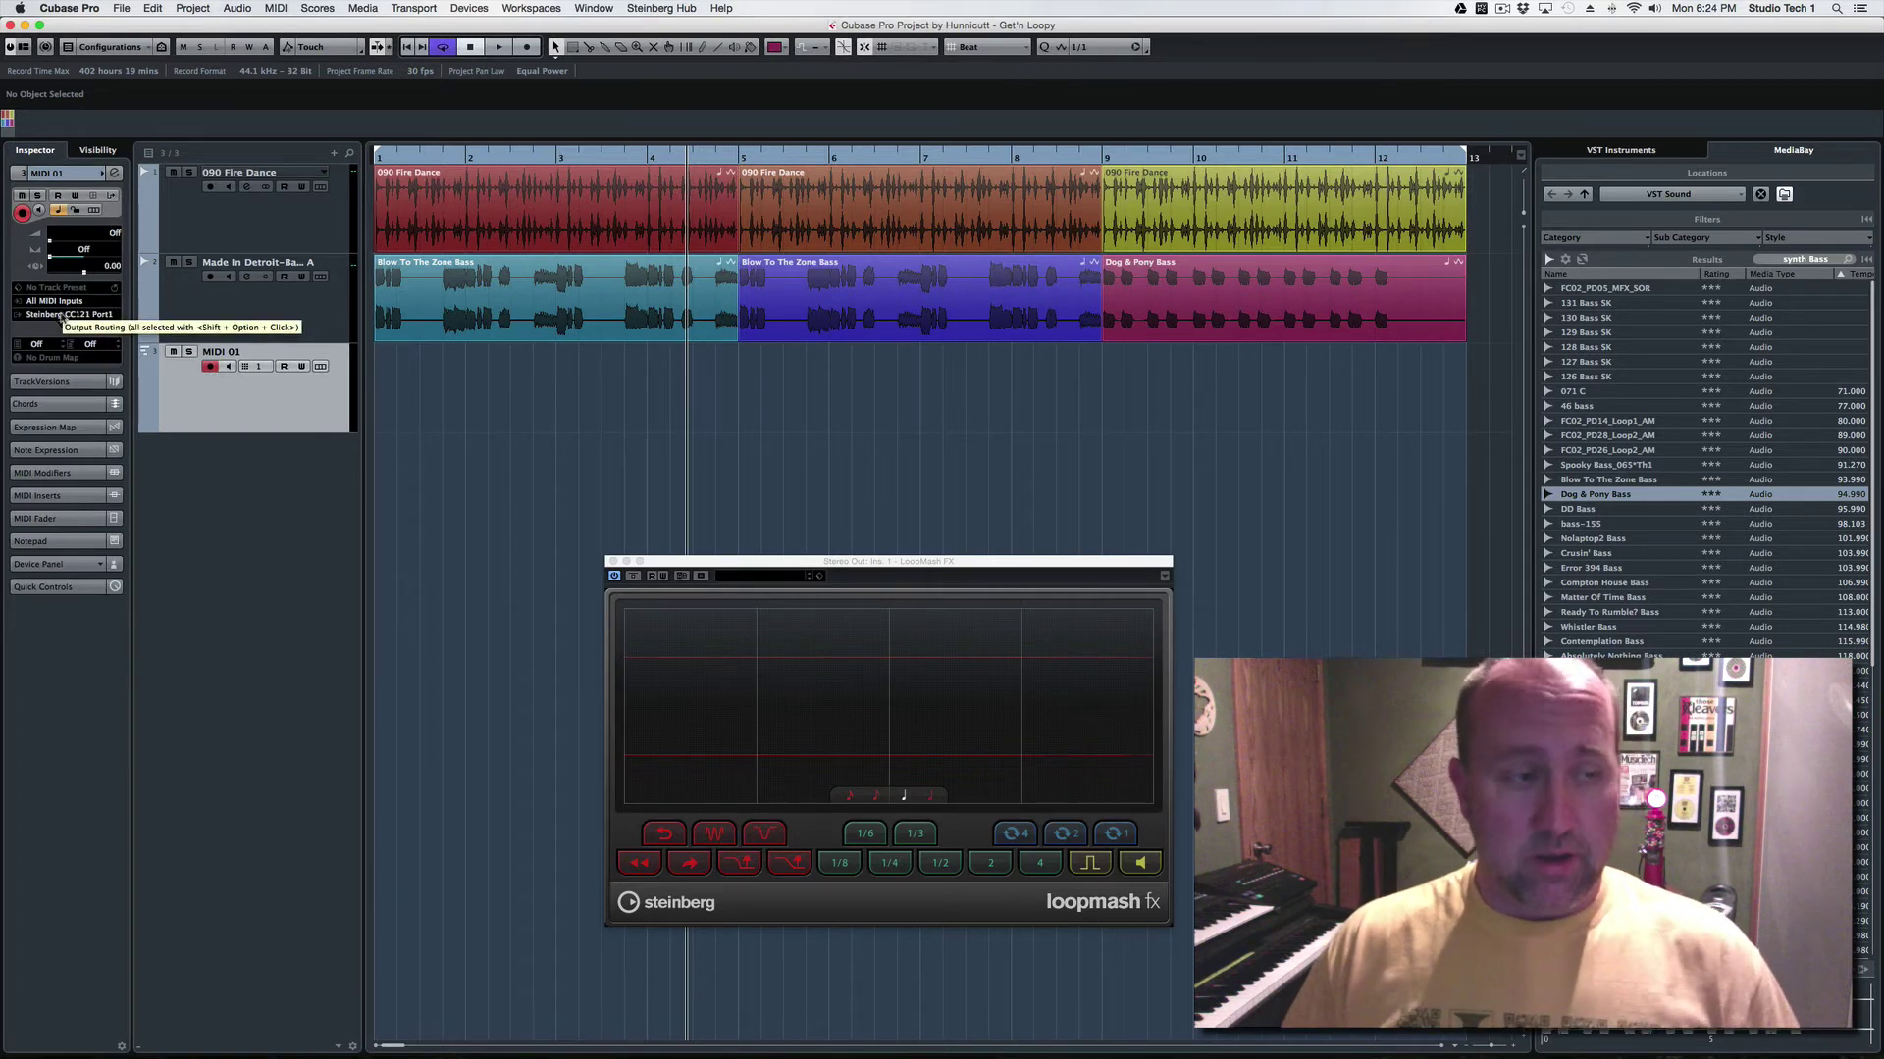
Step: Route the MIDI 01 track's output to Stereo Out: Ins. 1. LoopMash FX - Midi In
click(60, 315)
click(265, 512)
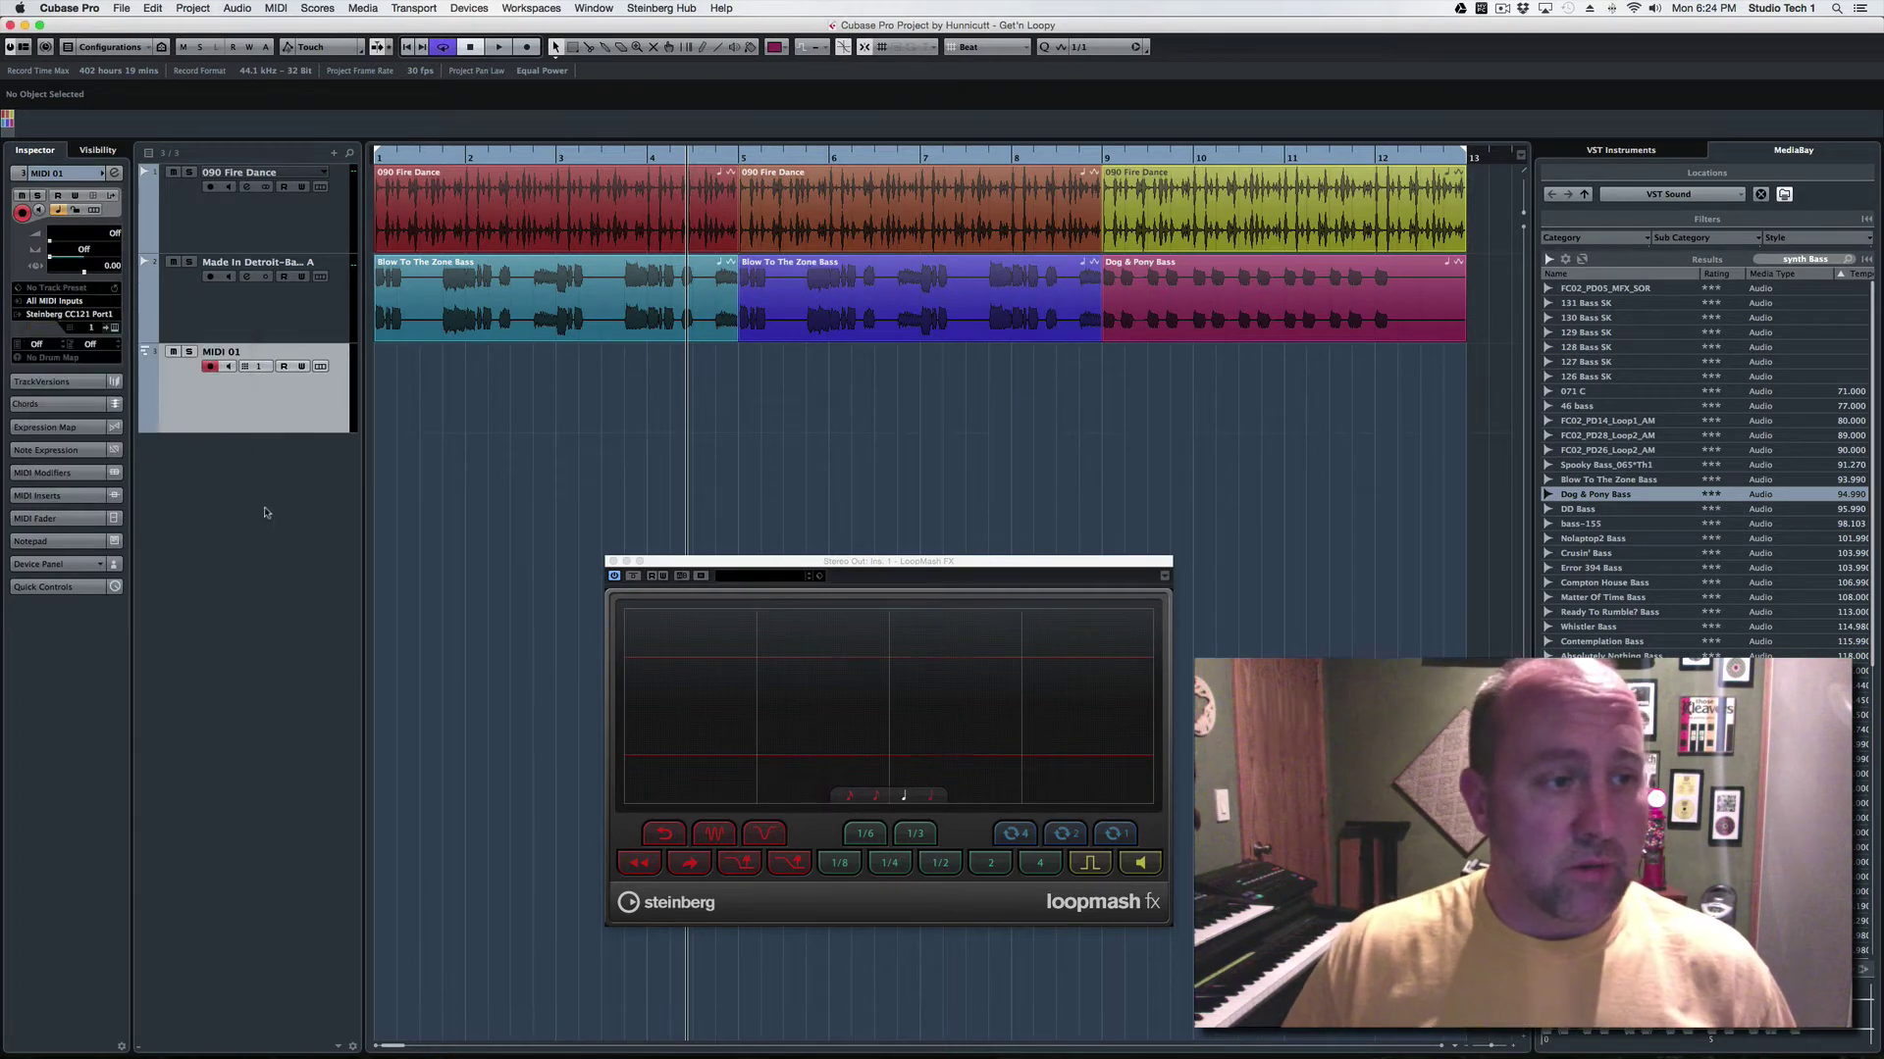
click(39, 316)
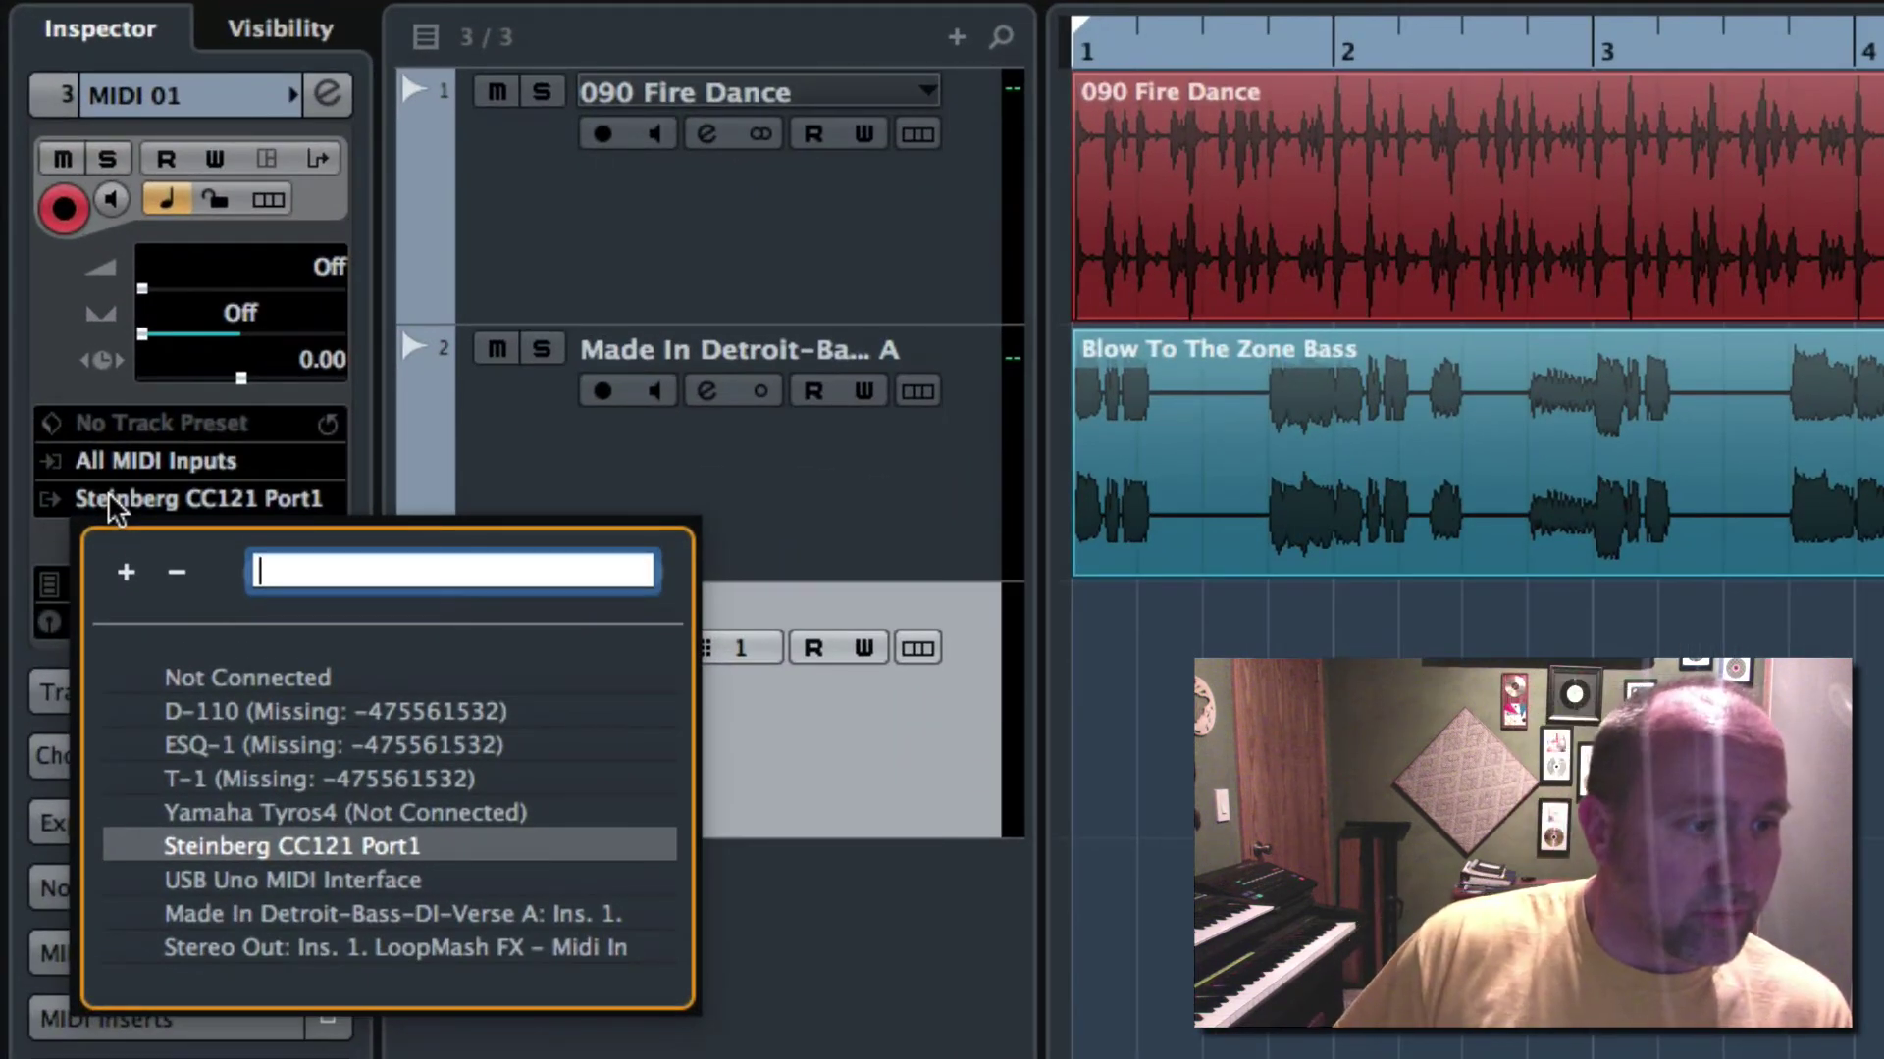
click(232, 943)
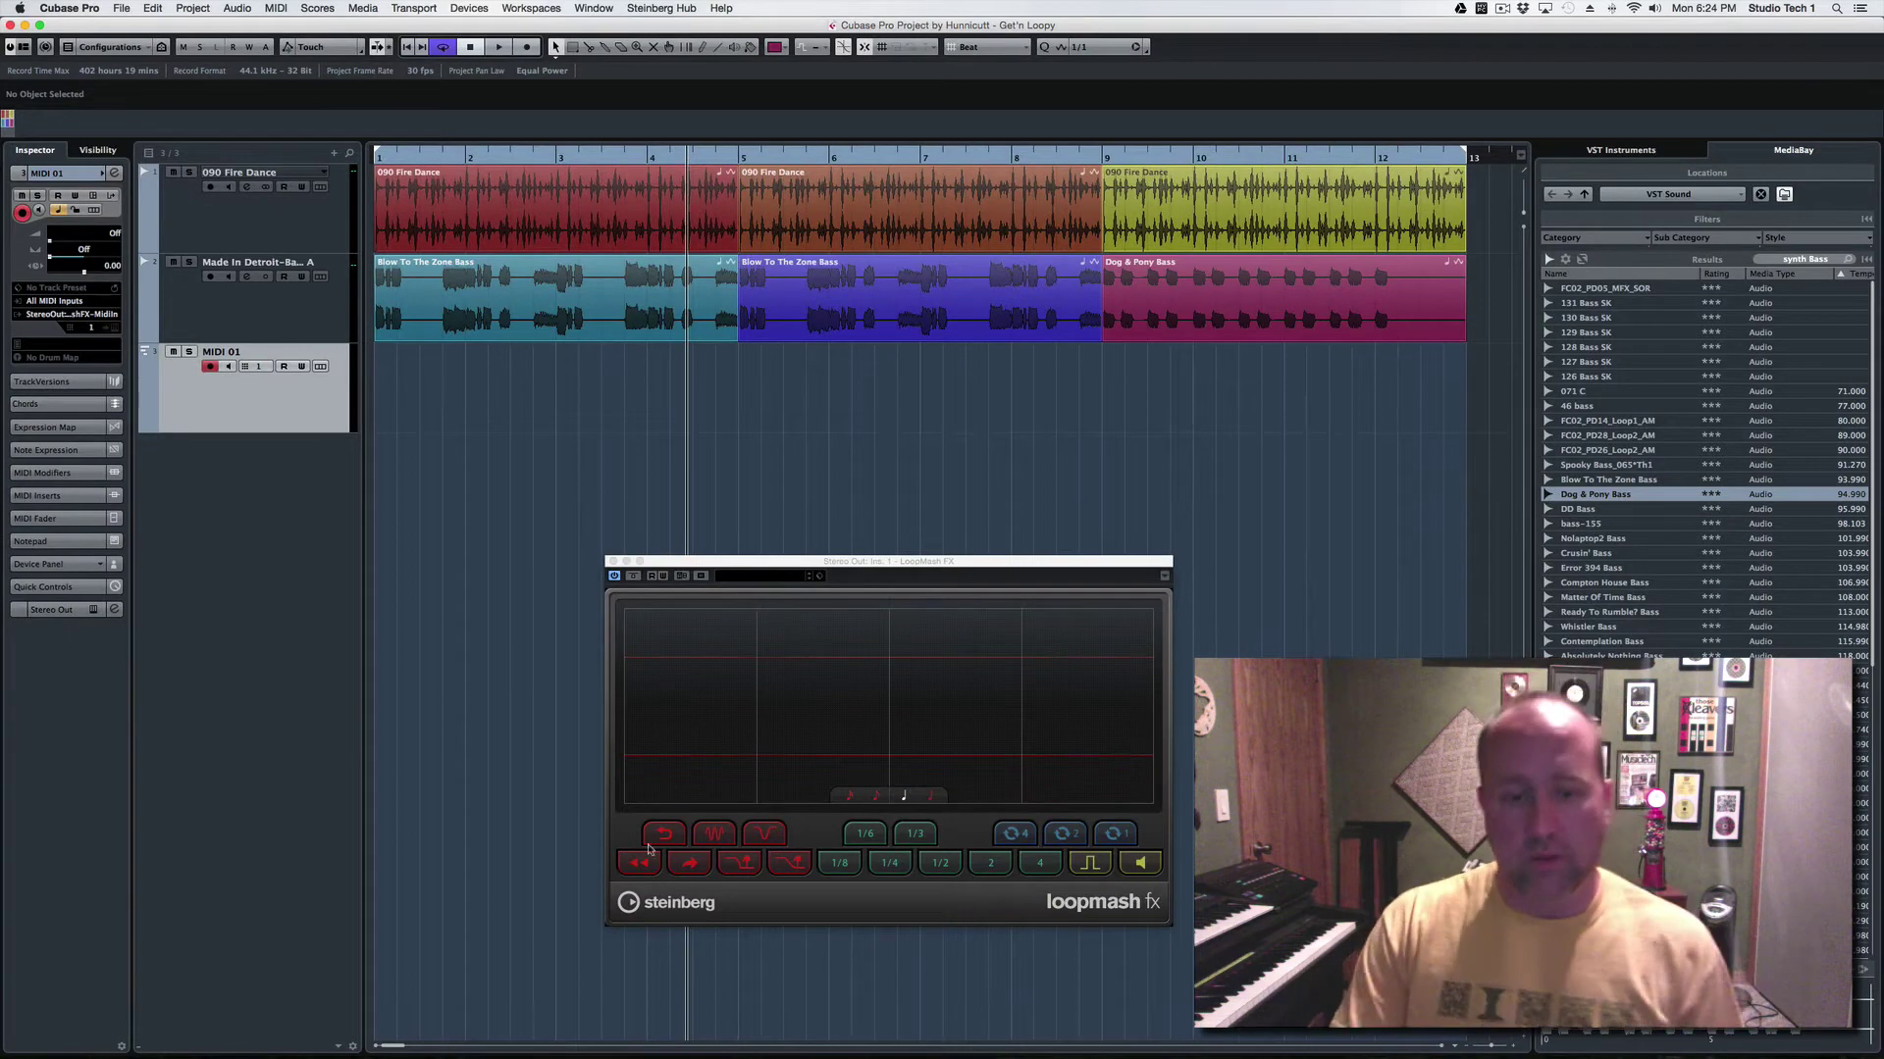
Step: Move the LoopMash FX window back up and test triggering its effects with a few MIDI notes
drag(804, 569, 828, 446)
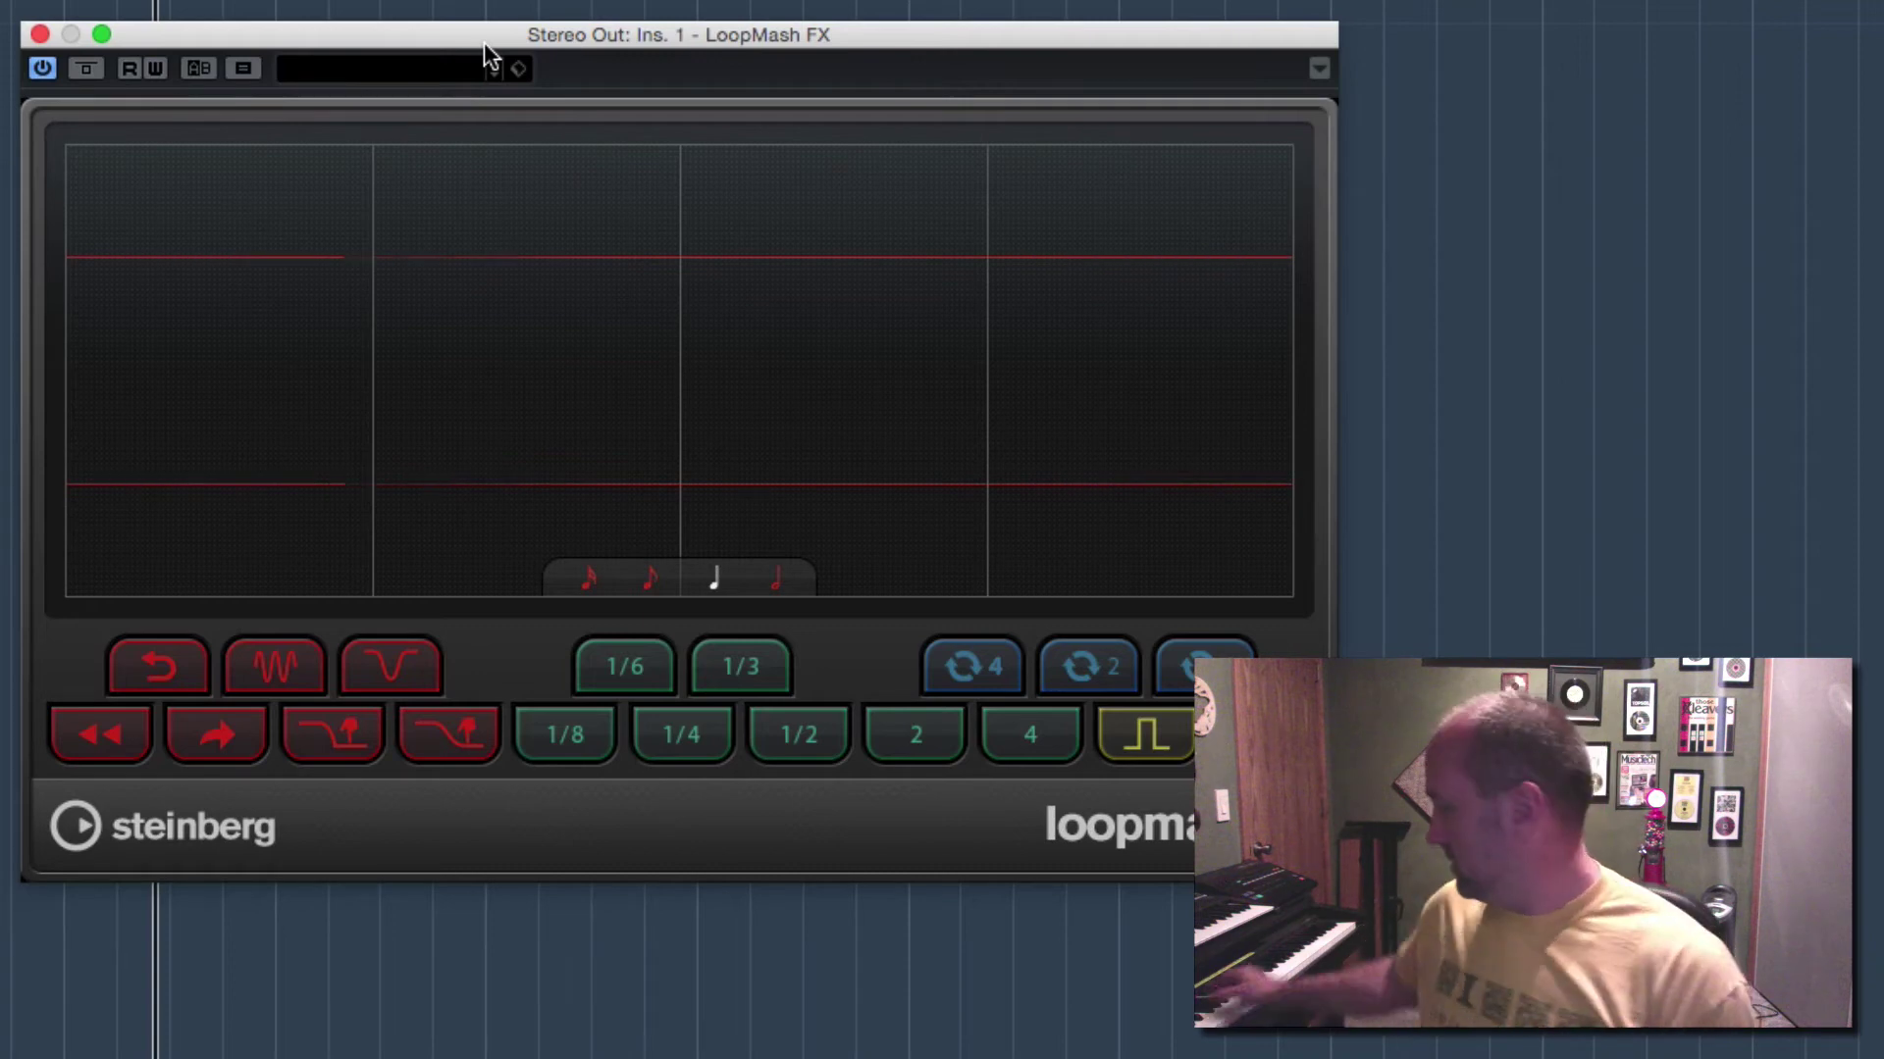
key(a)
key(d)
key(s)
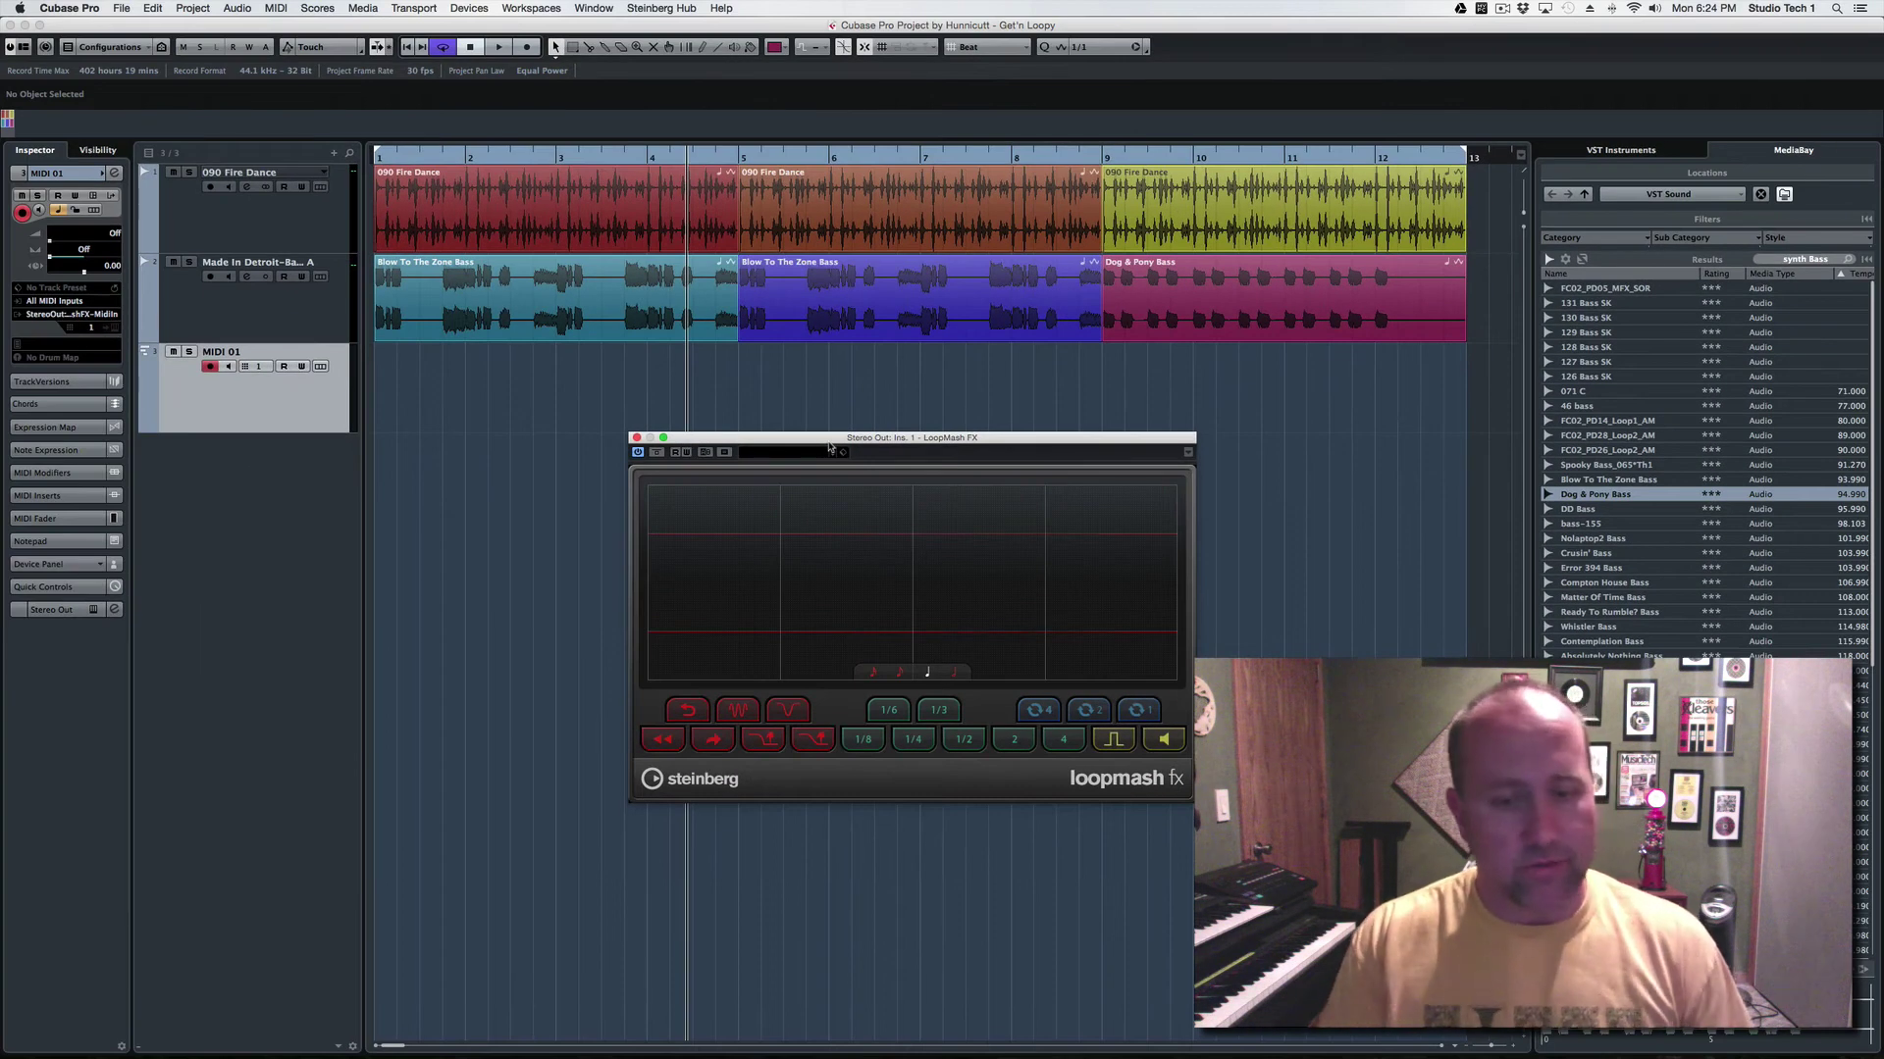
Step: Record LoopMash FX trigger notes onto the MIDI 01 track, set the plug-in's quantize to quarter notes, and stop playback
click(535, 48)
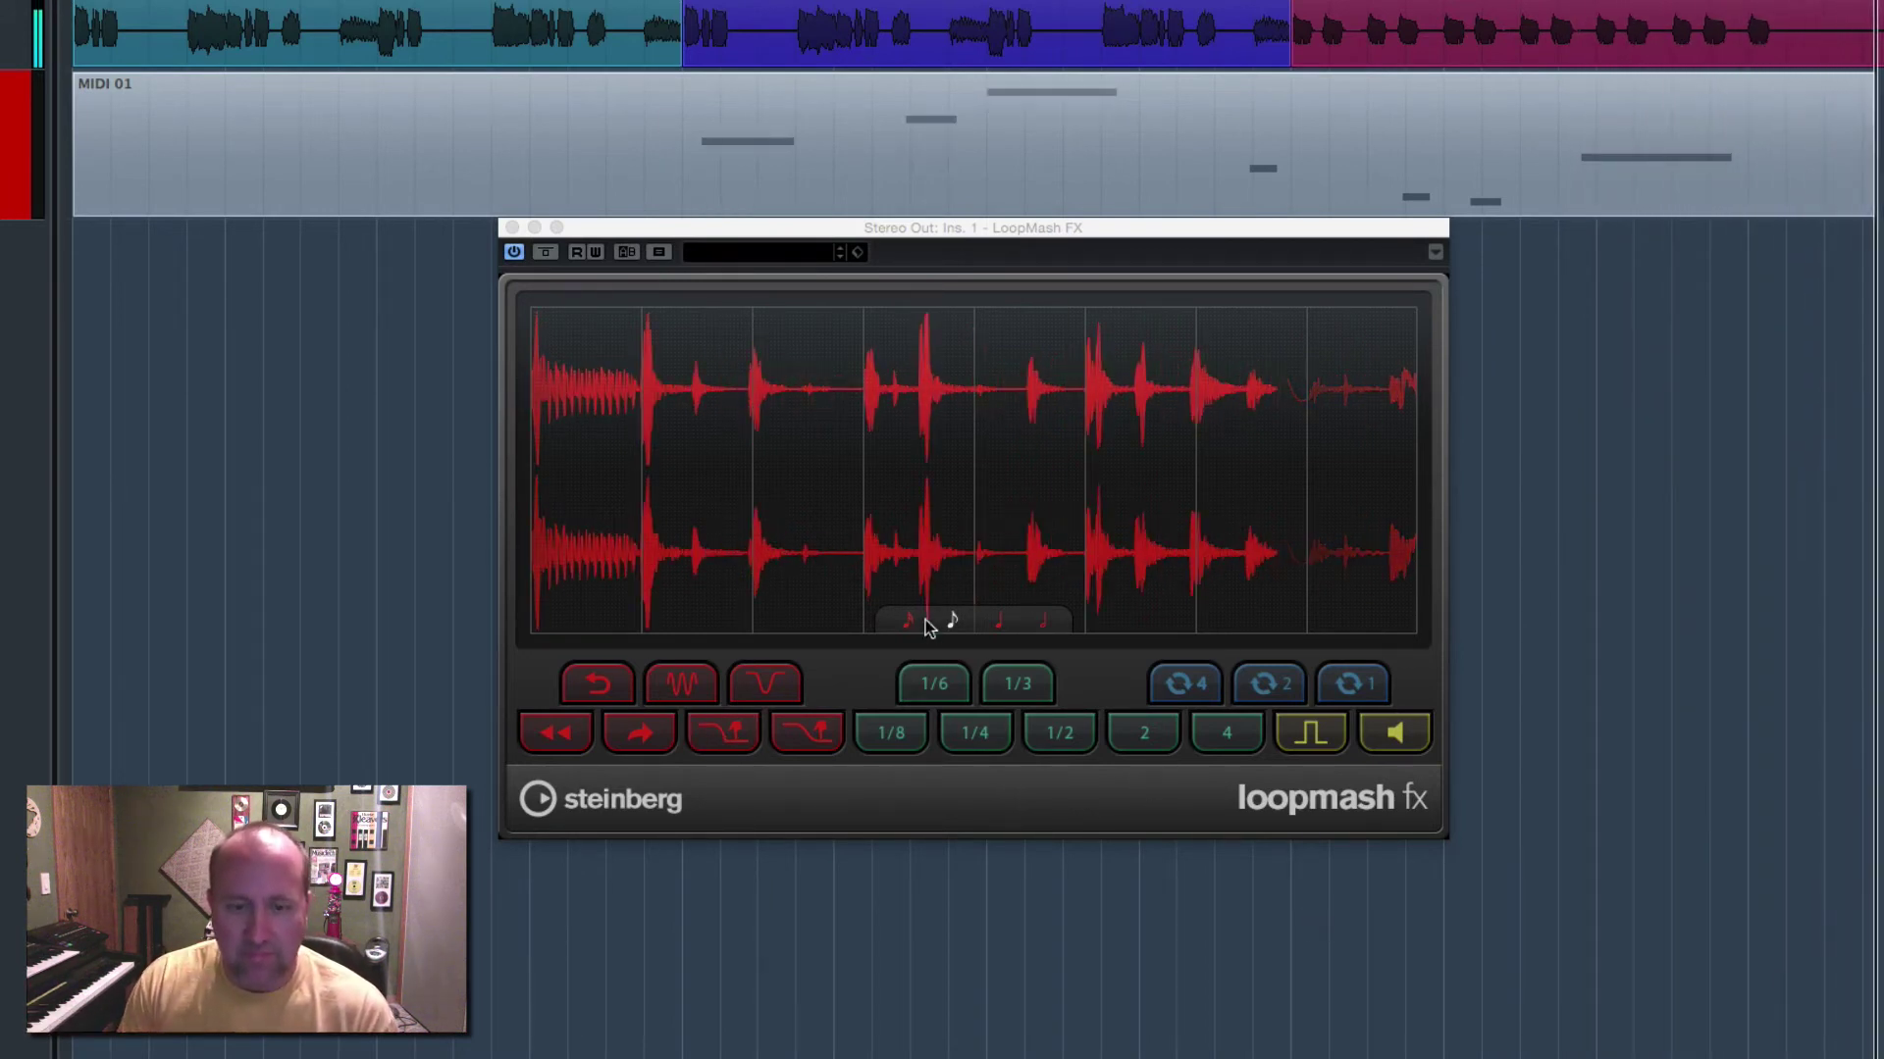
click(1000, 622)
click(1001, 620)
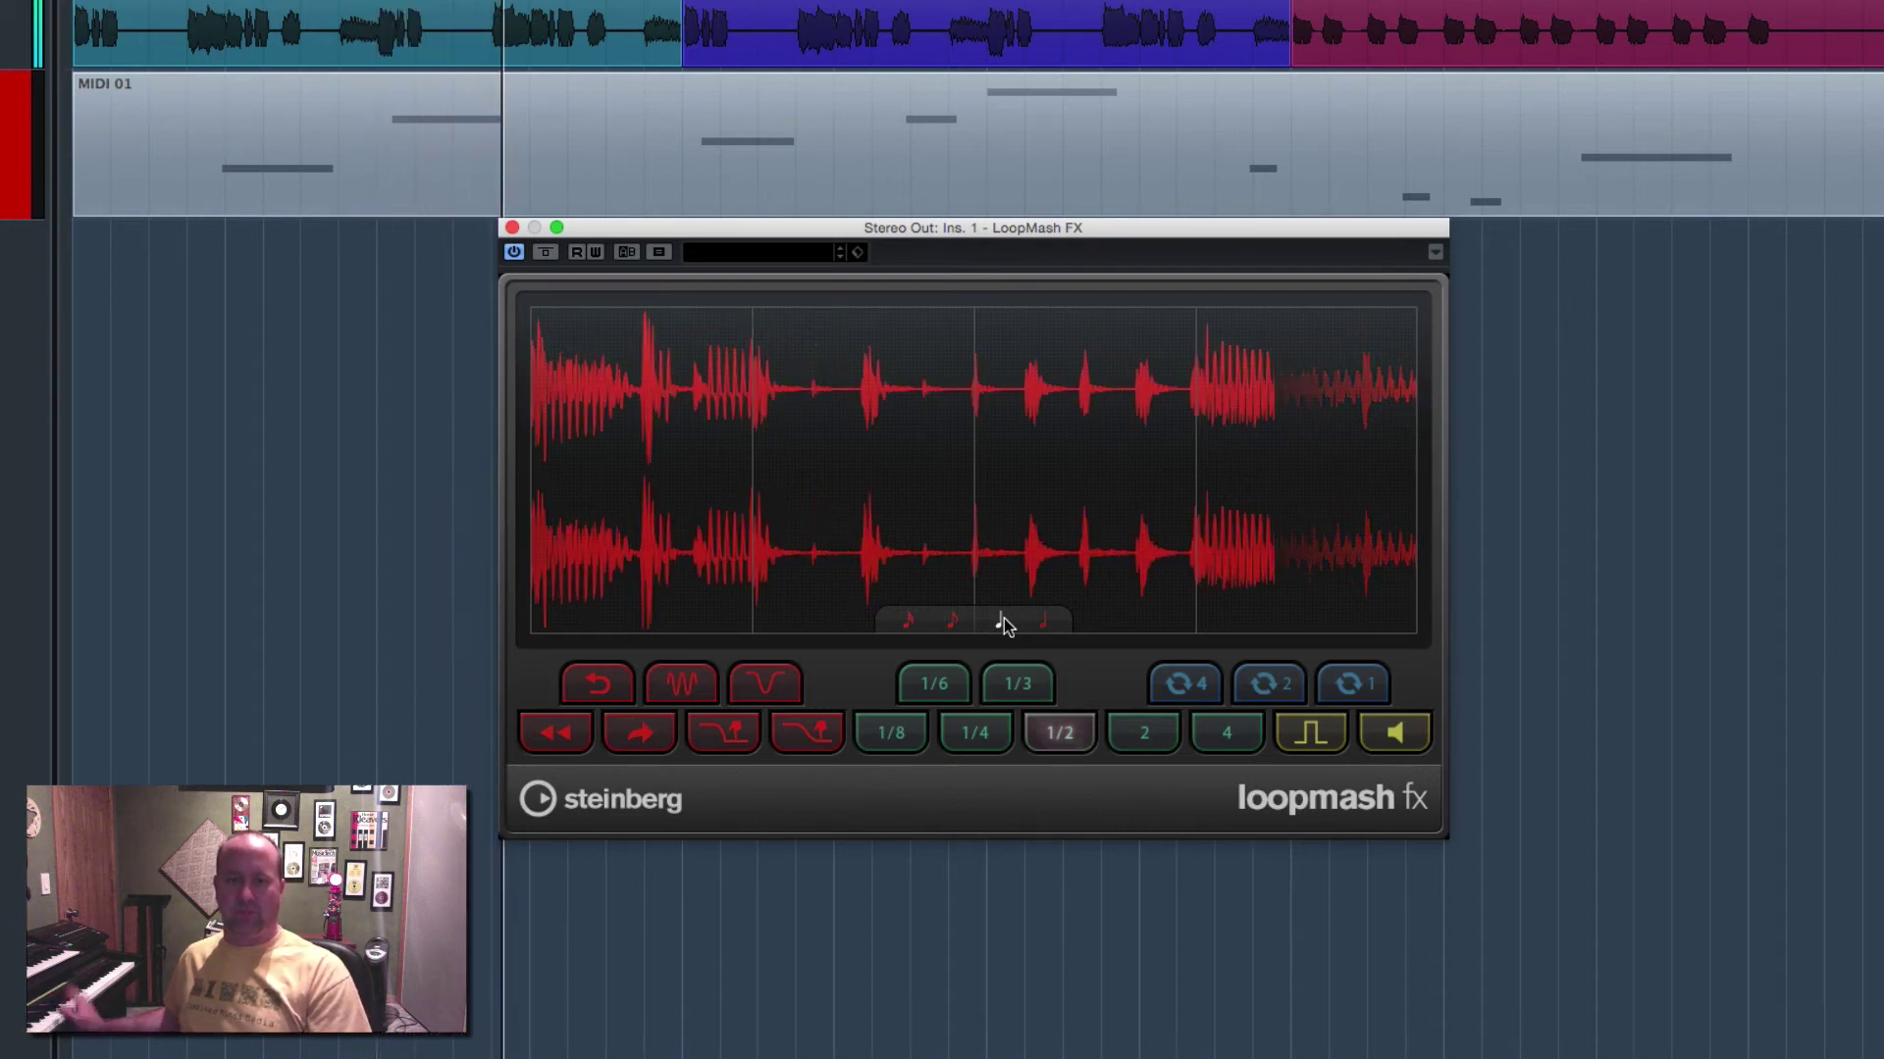
key(space)
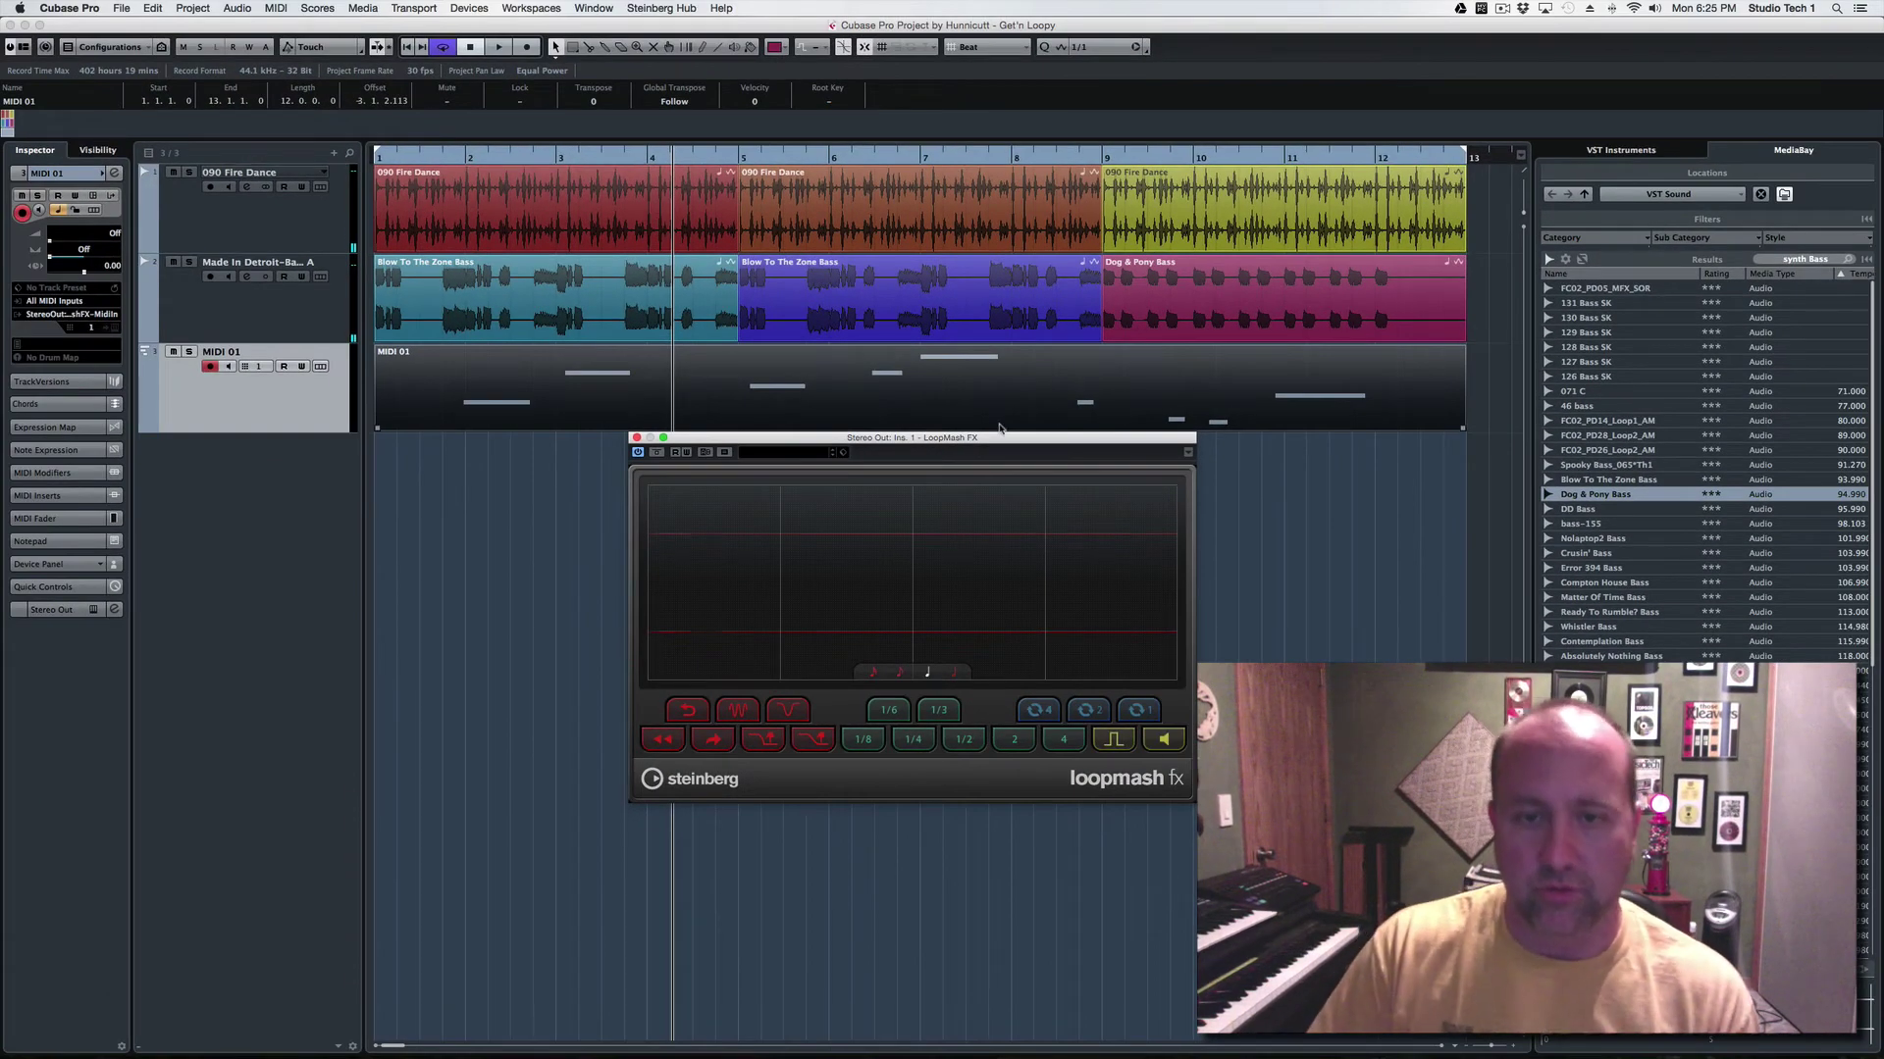
Step: Move the LoopMash FX window clear of the MIDI track and select the recorded MIDI 01 part
drag(983, 439, 979, 461)
click(976, 444)
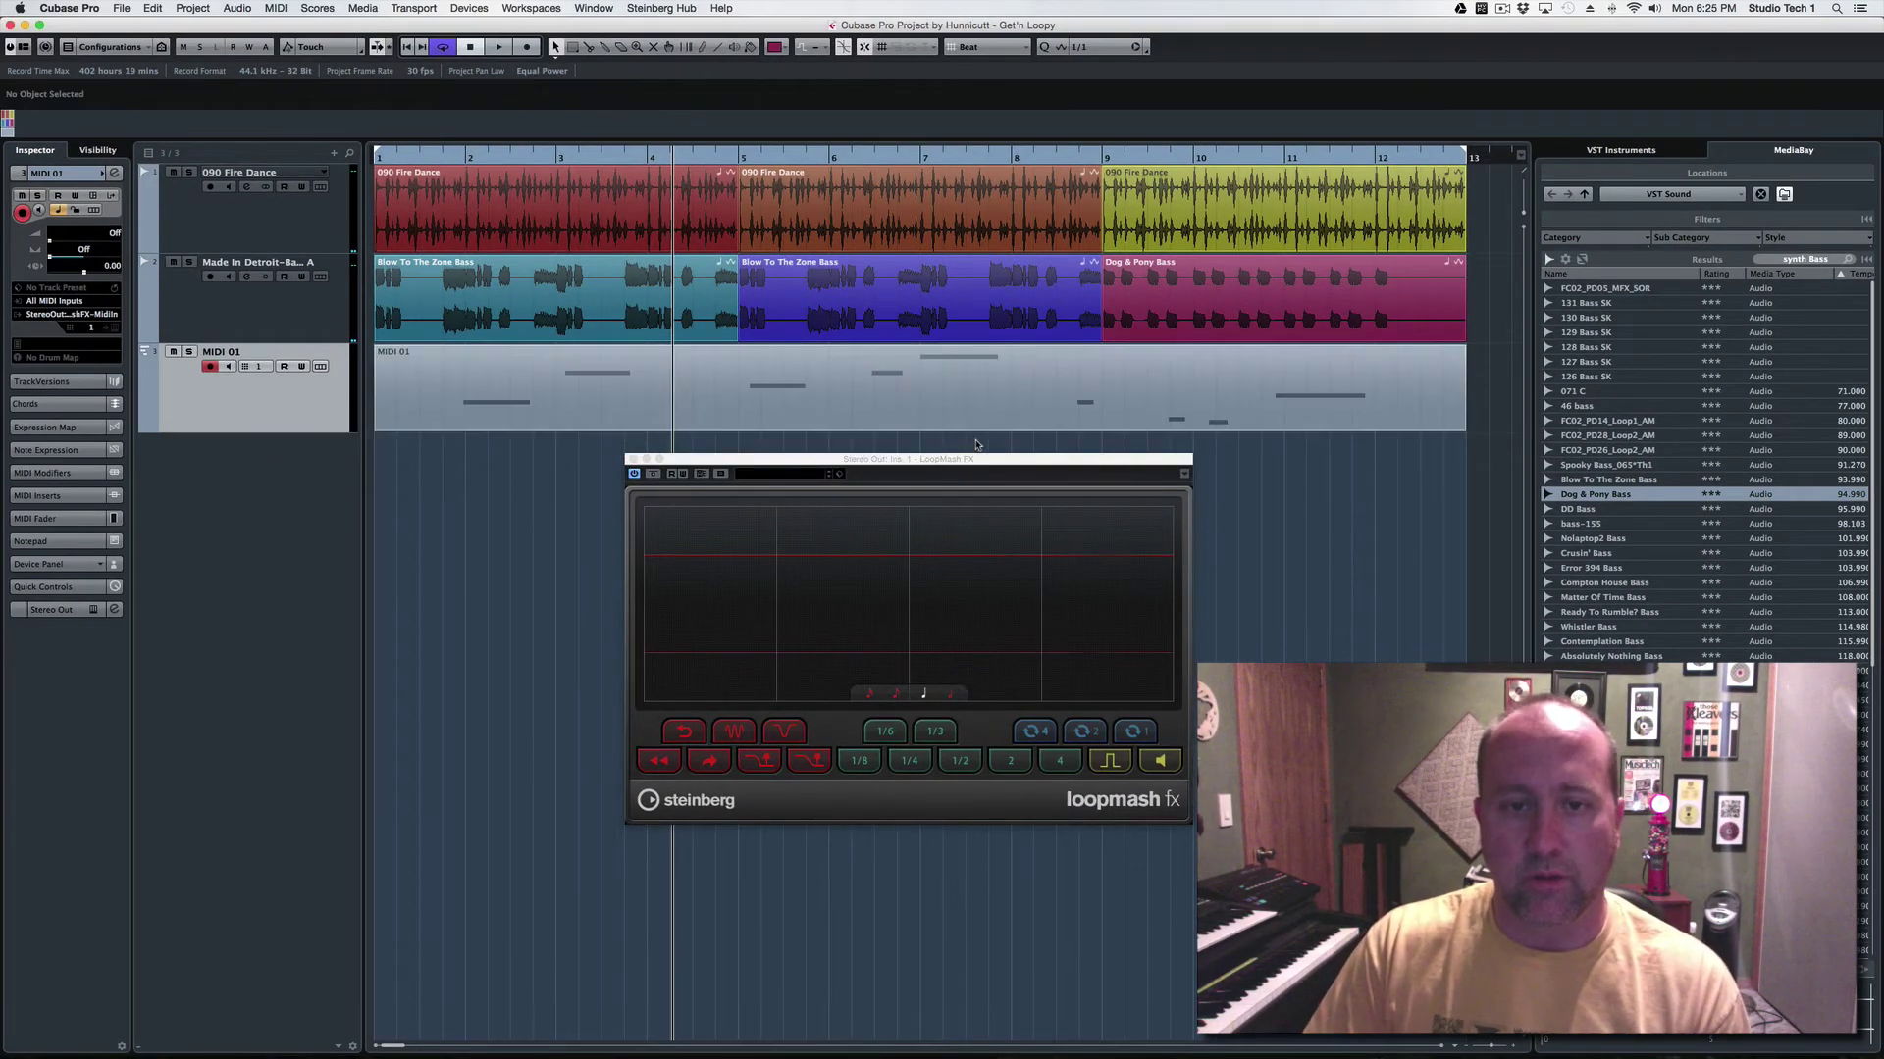
click(993, 408)
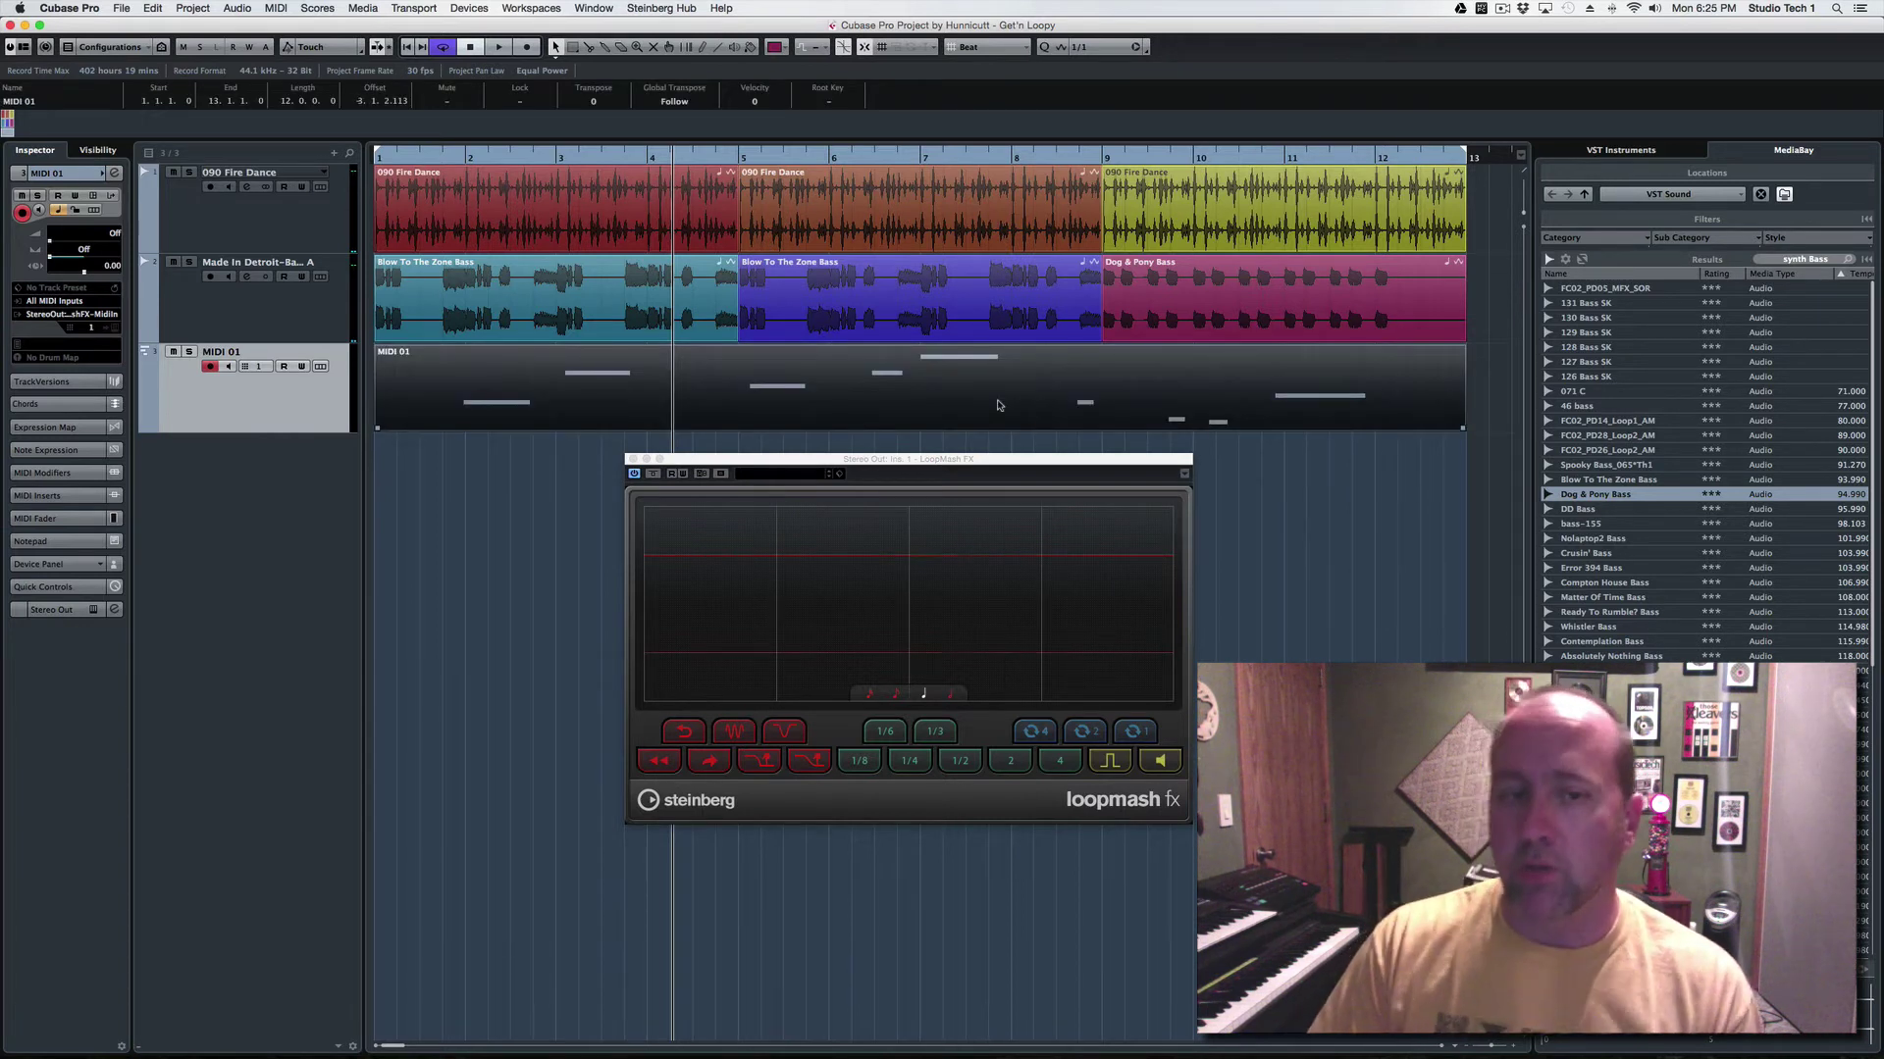
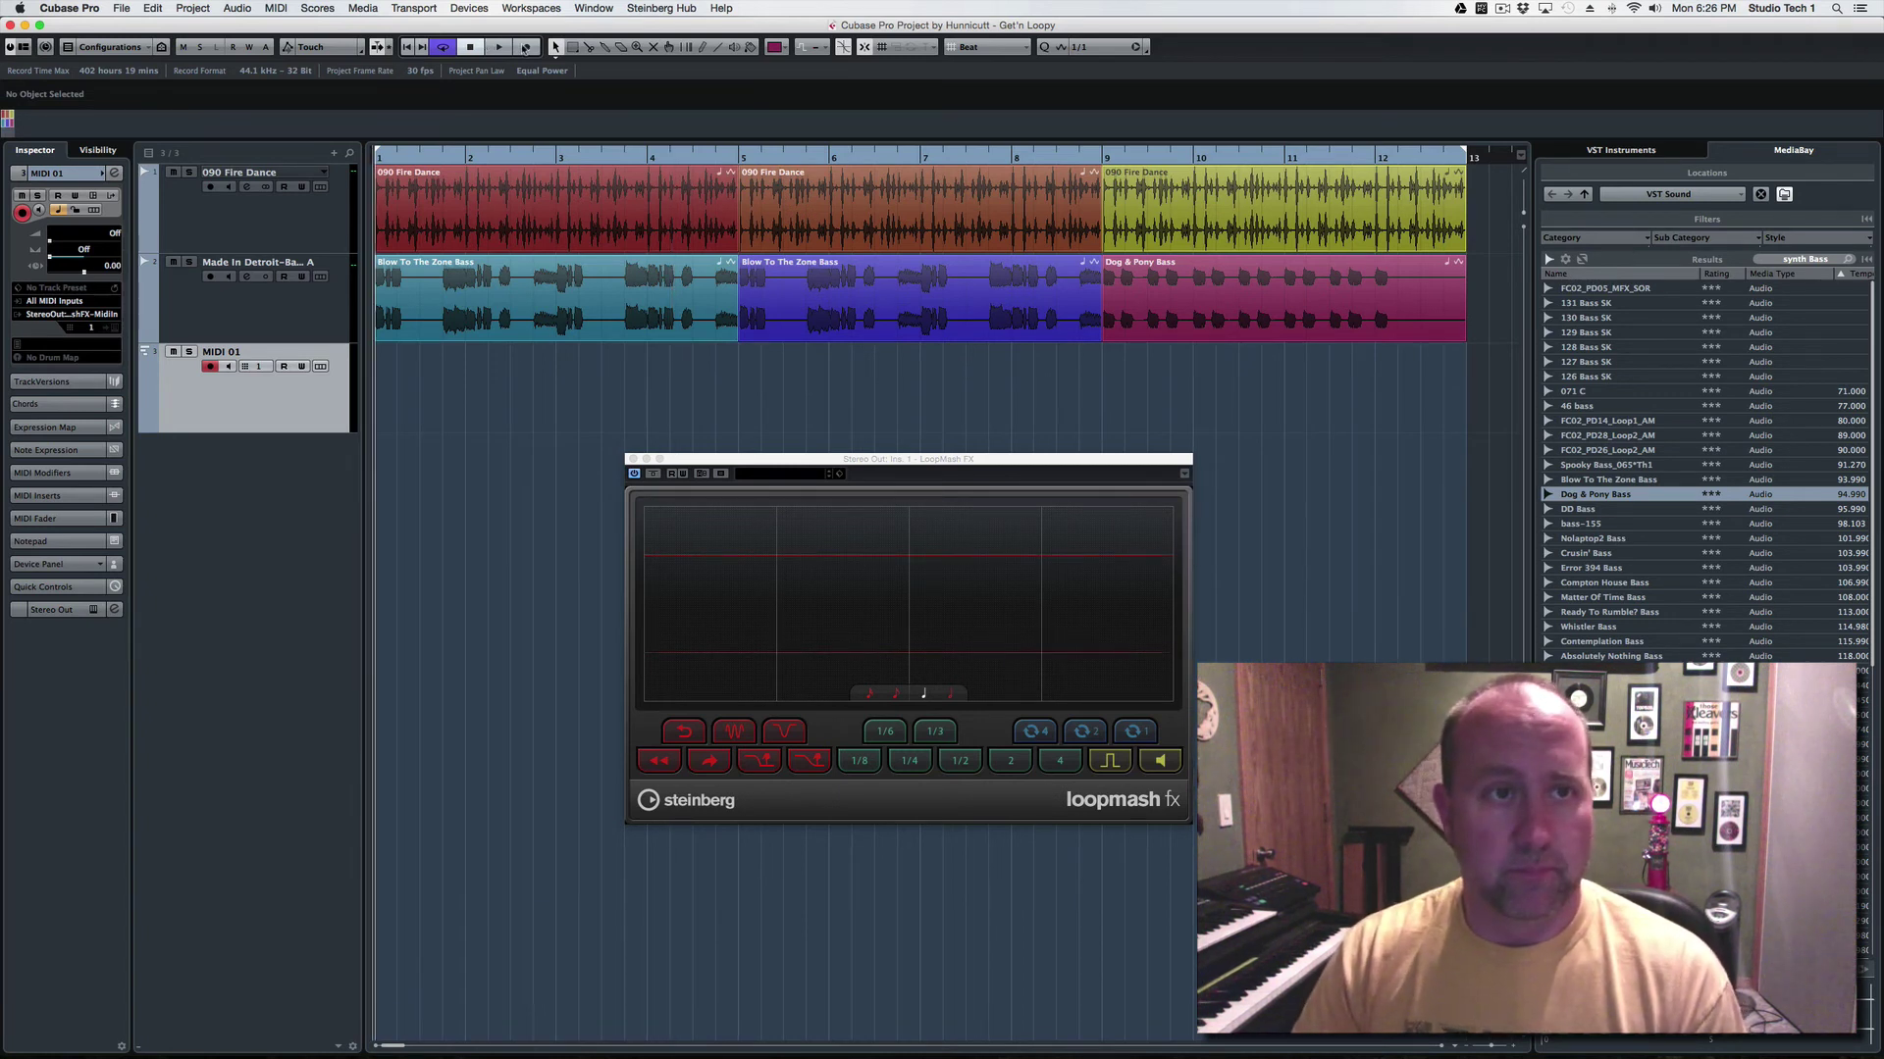
key(KP_Multiply)
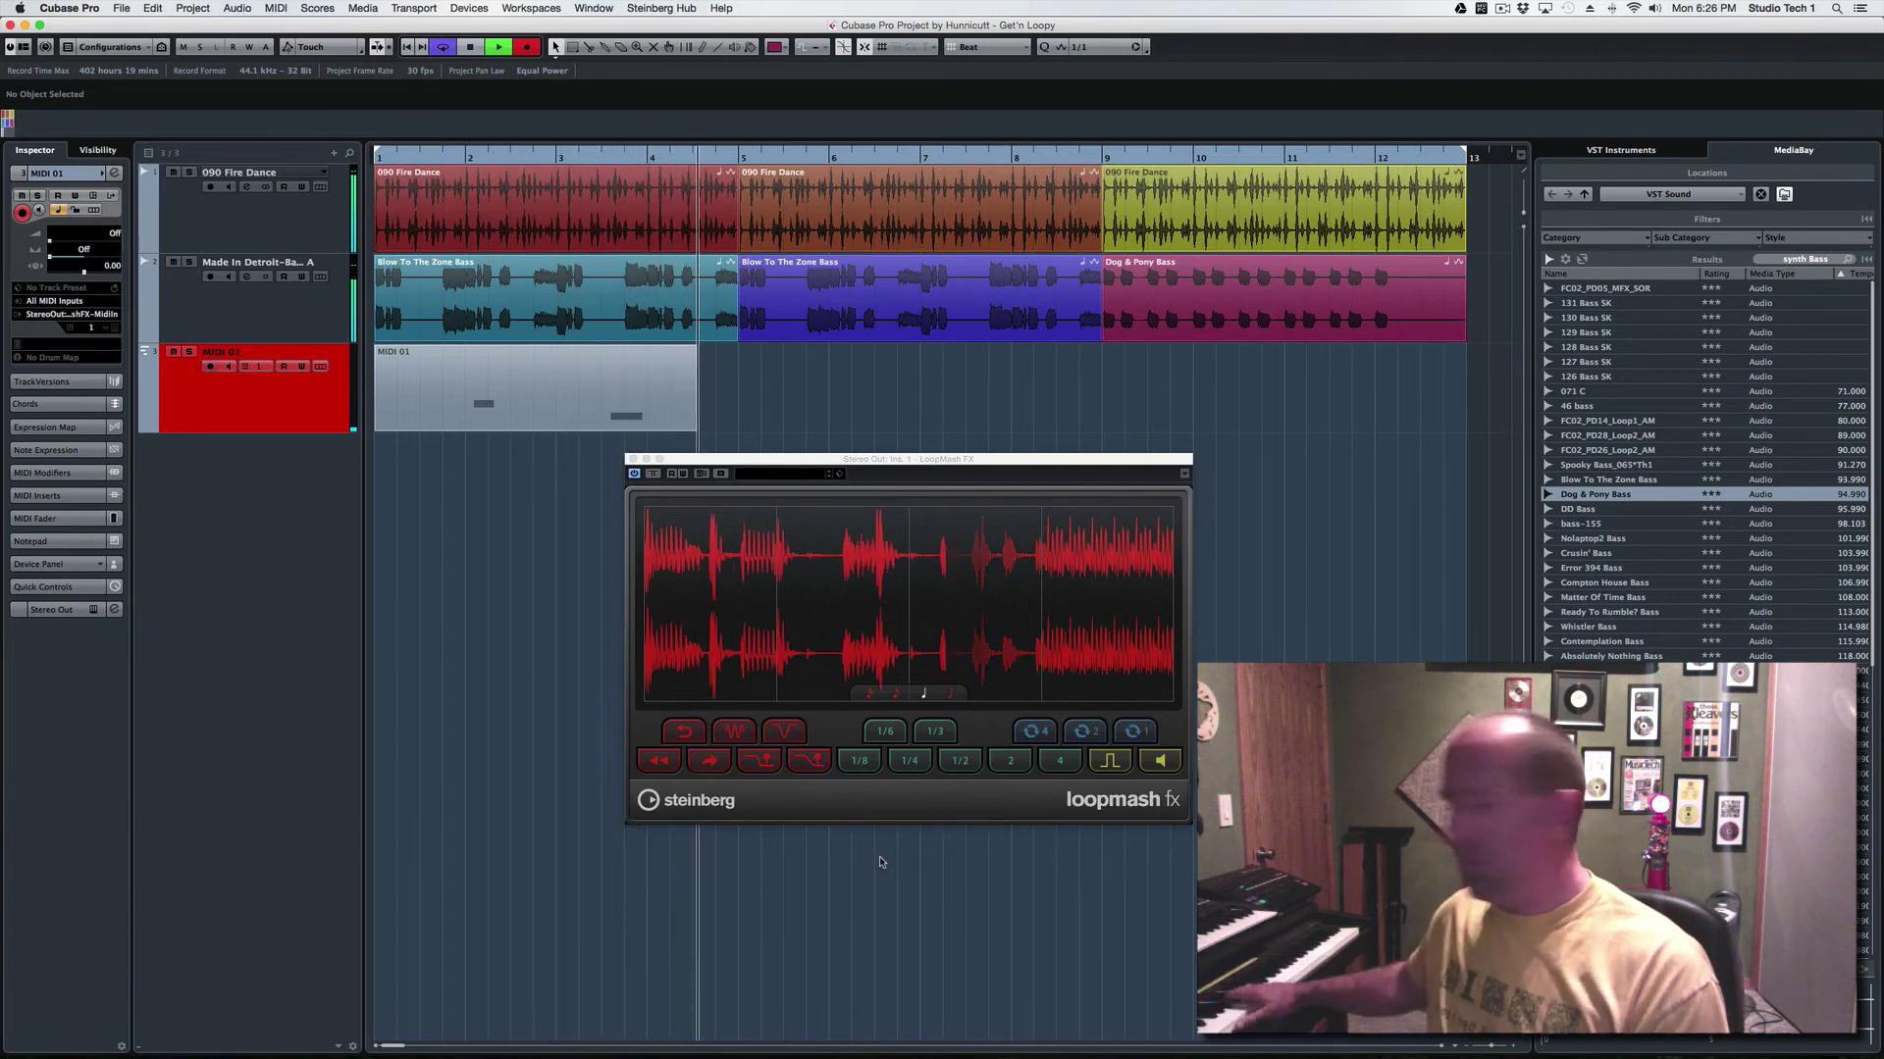
key(space)
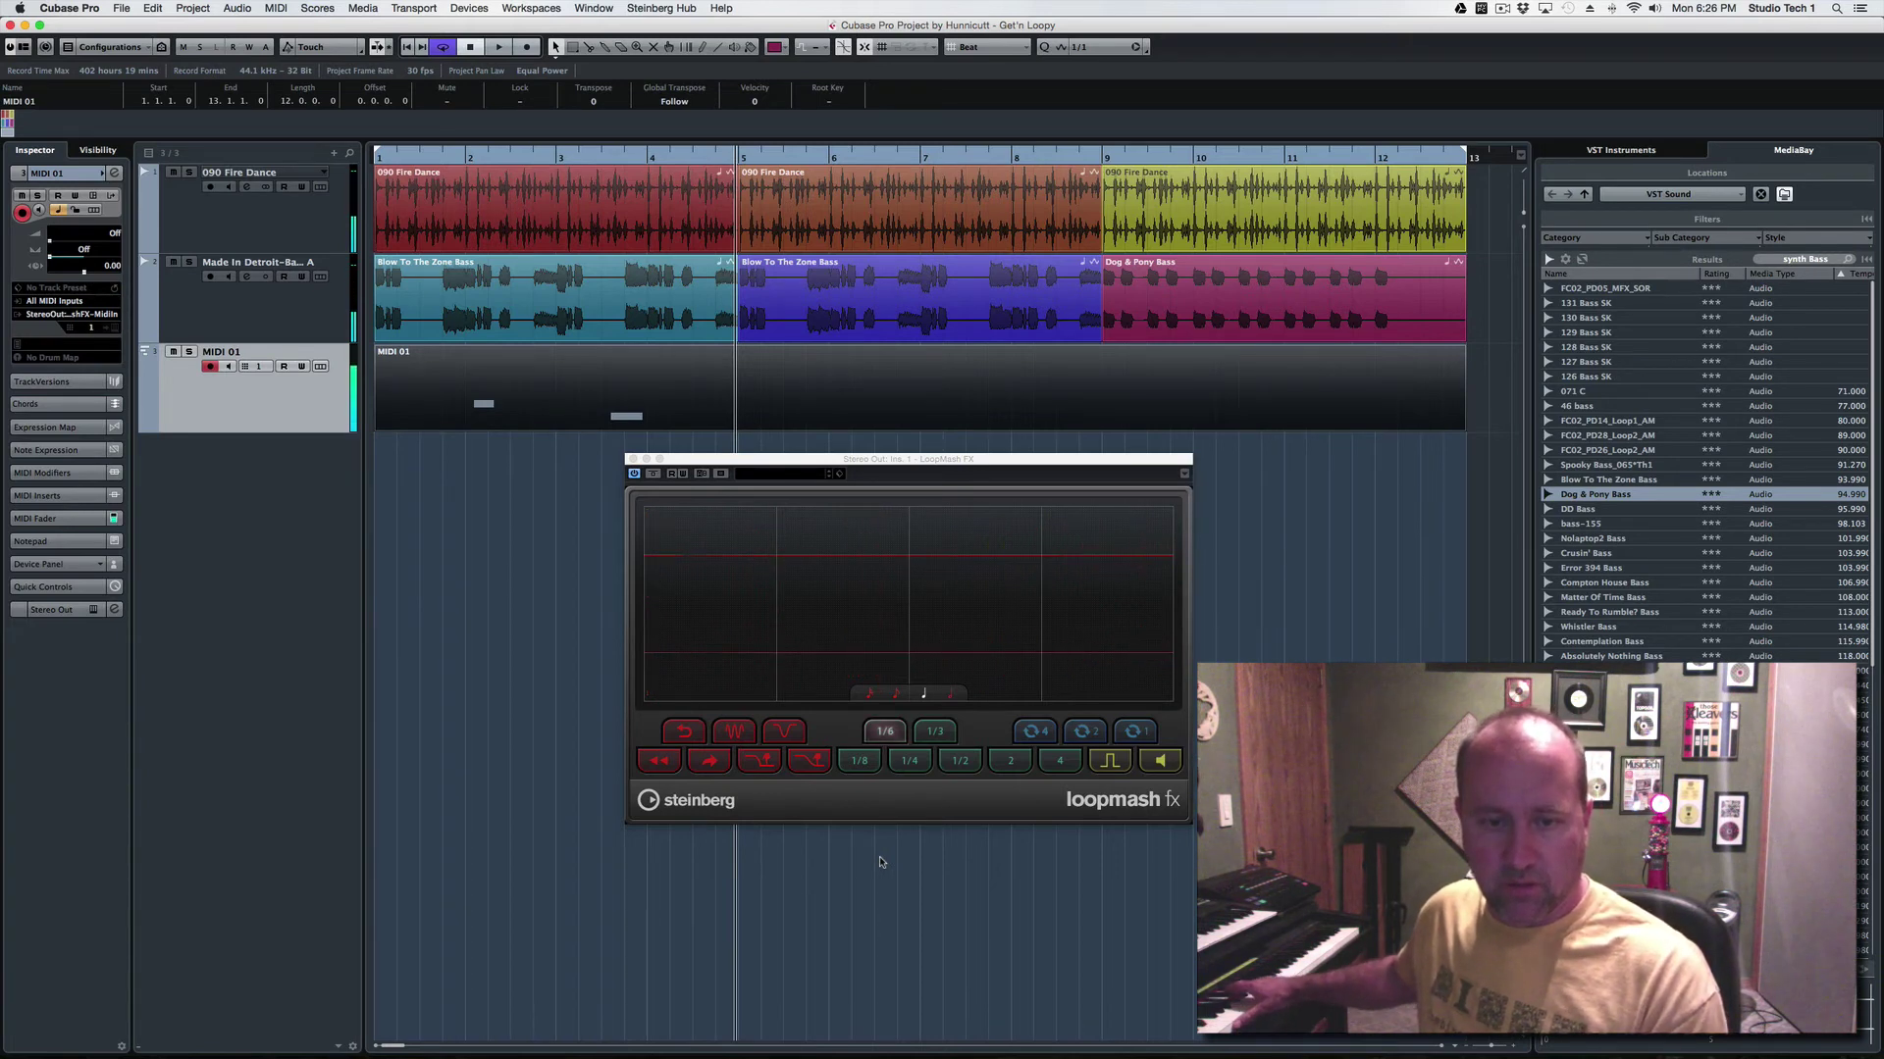
key(Delete)
key(KP_Decimal)
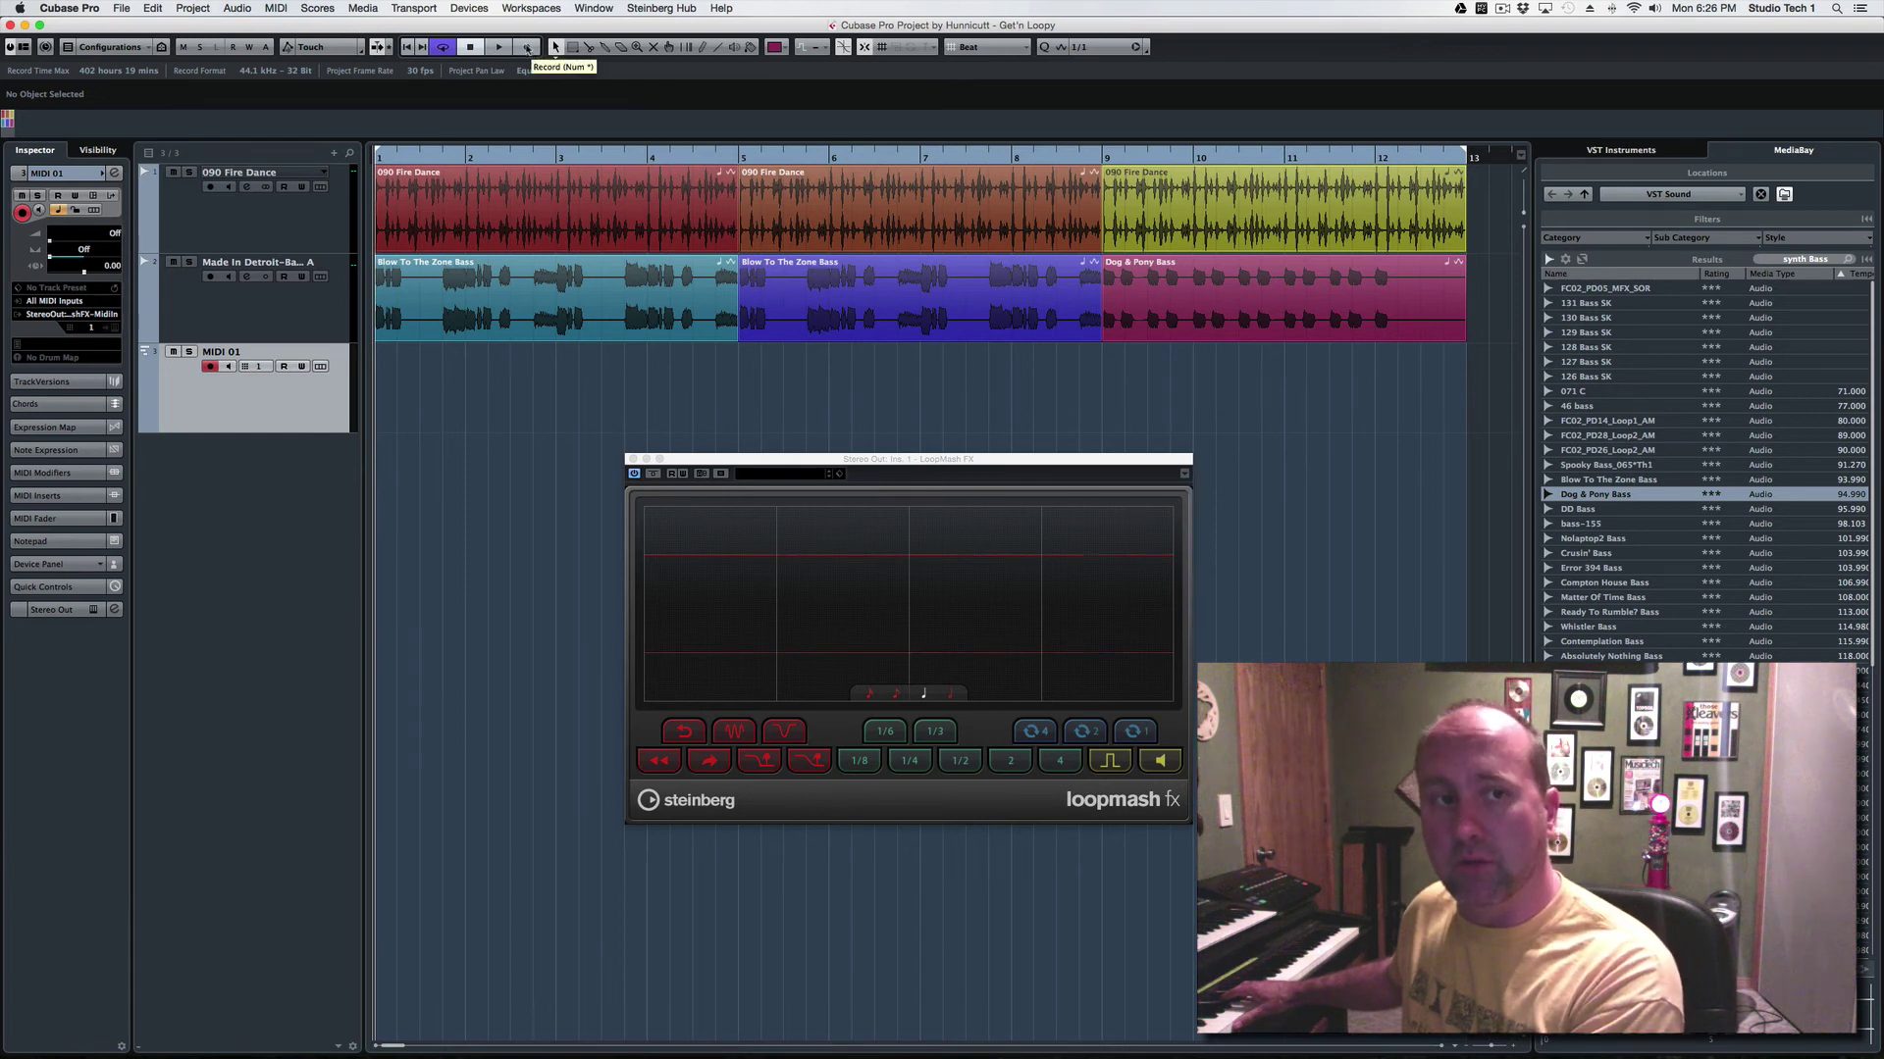
Step: Record a take of LoopMash FX trigger notes onto the MIDI 01 track from bar 1, stopping during bar 6
click(528, 49)
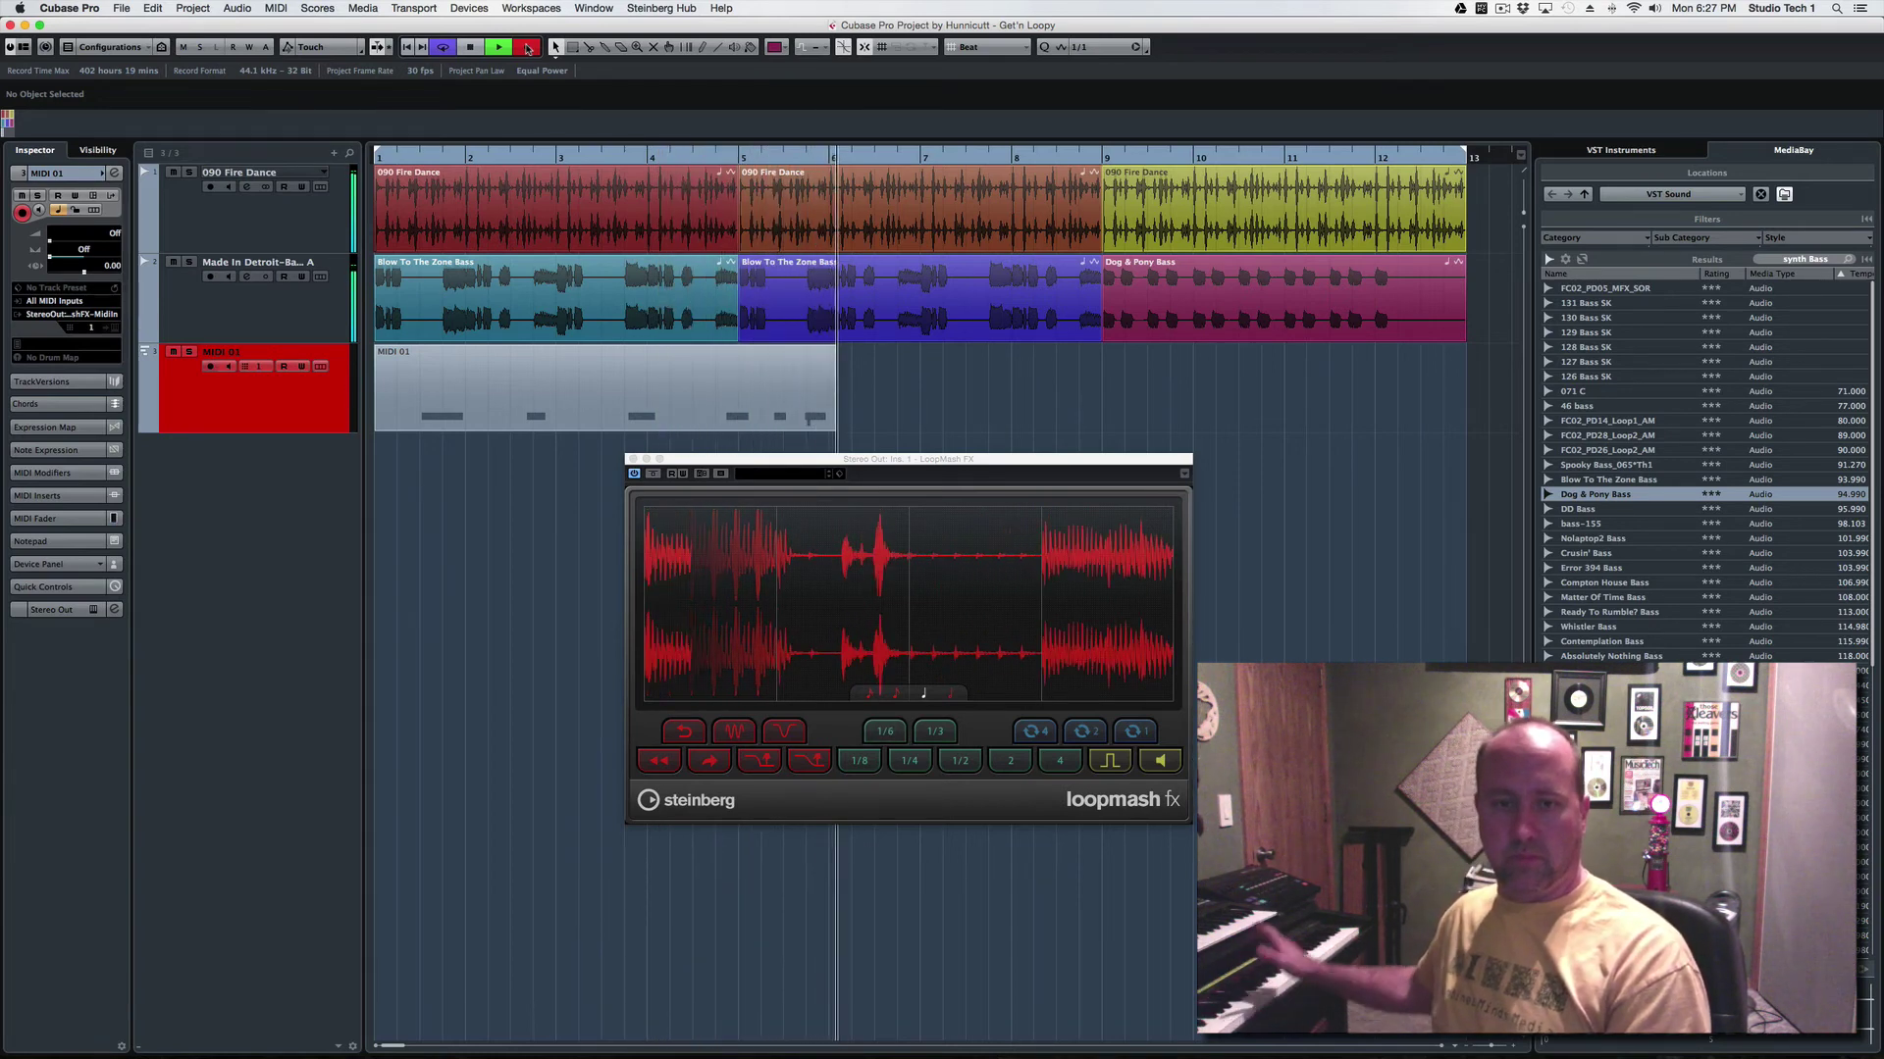
click(528, 49)
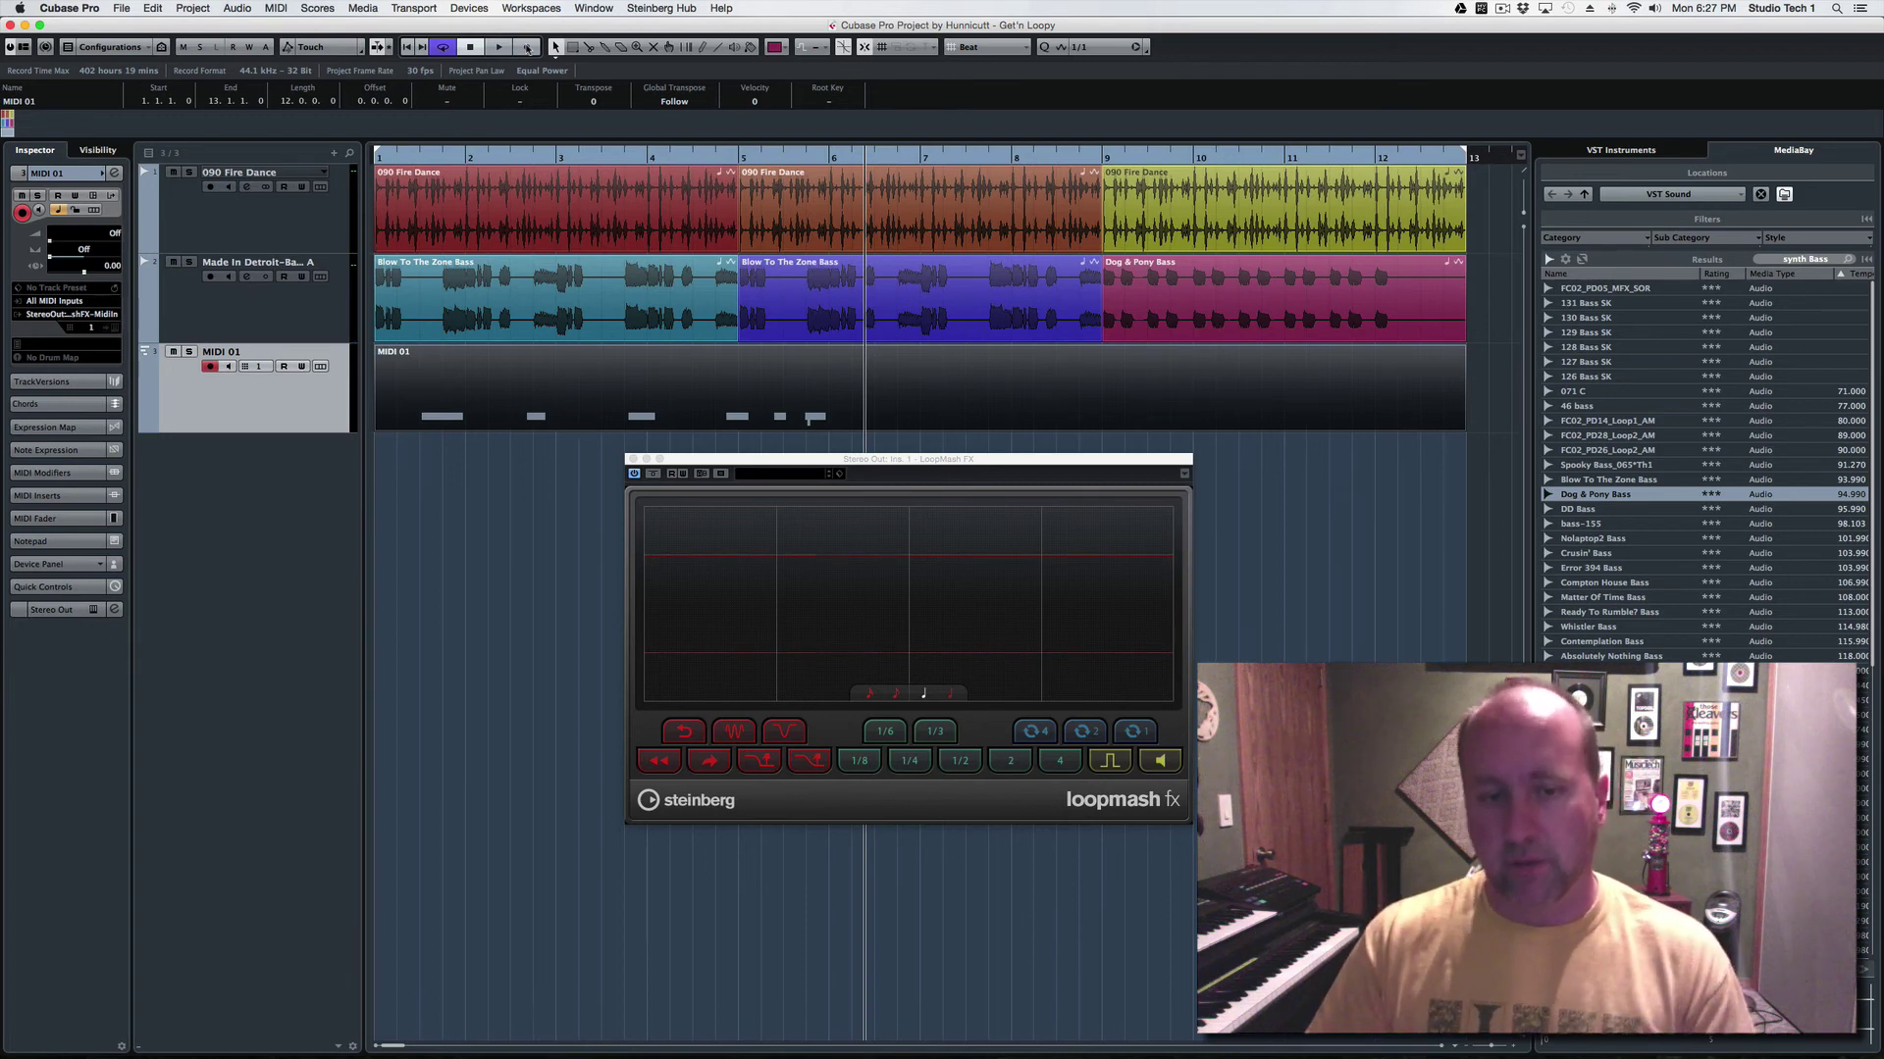
key(space)
key(space)
Step: Open the recorded MIDI 01 part in the Key Editor and move its first note to C3 at the start of bar 2
click(775, 378)
double_click(773, 371)
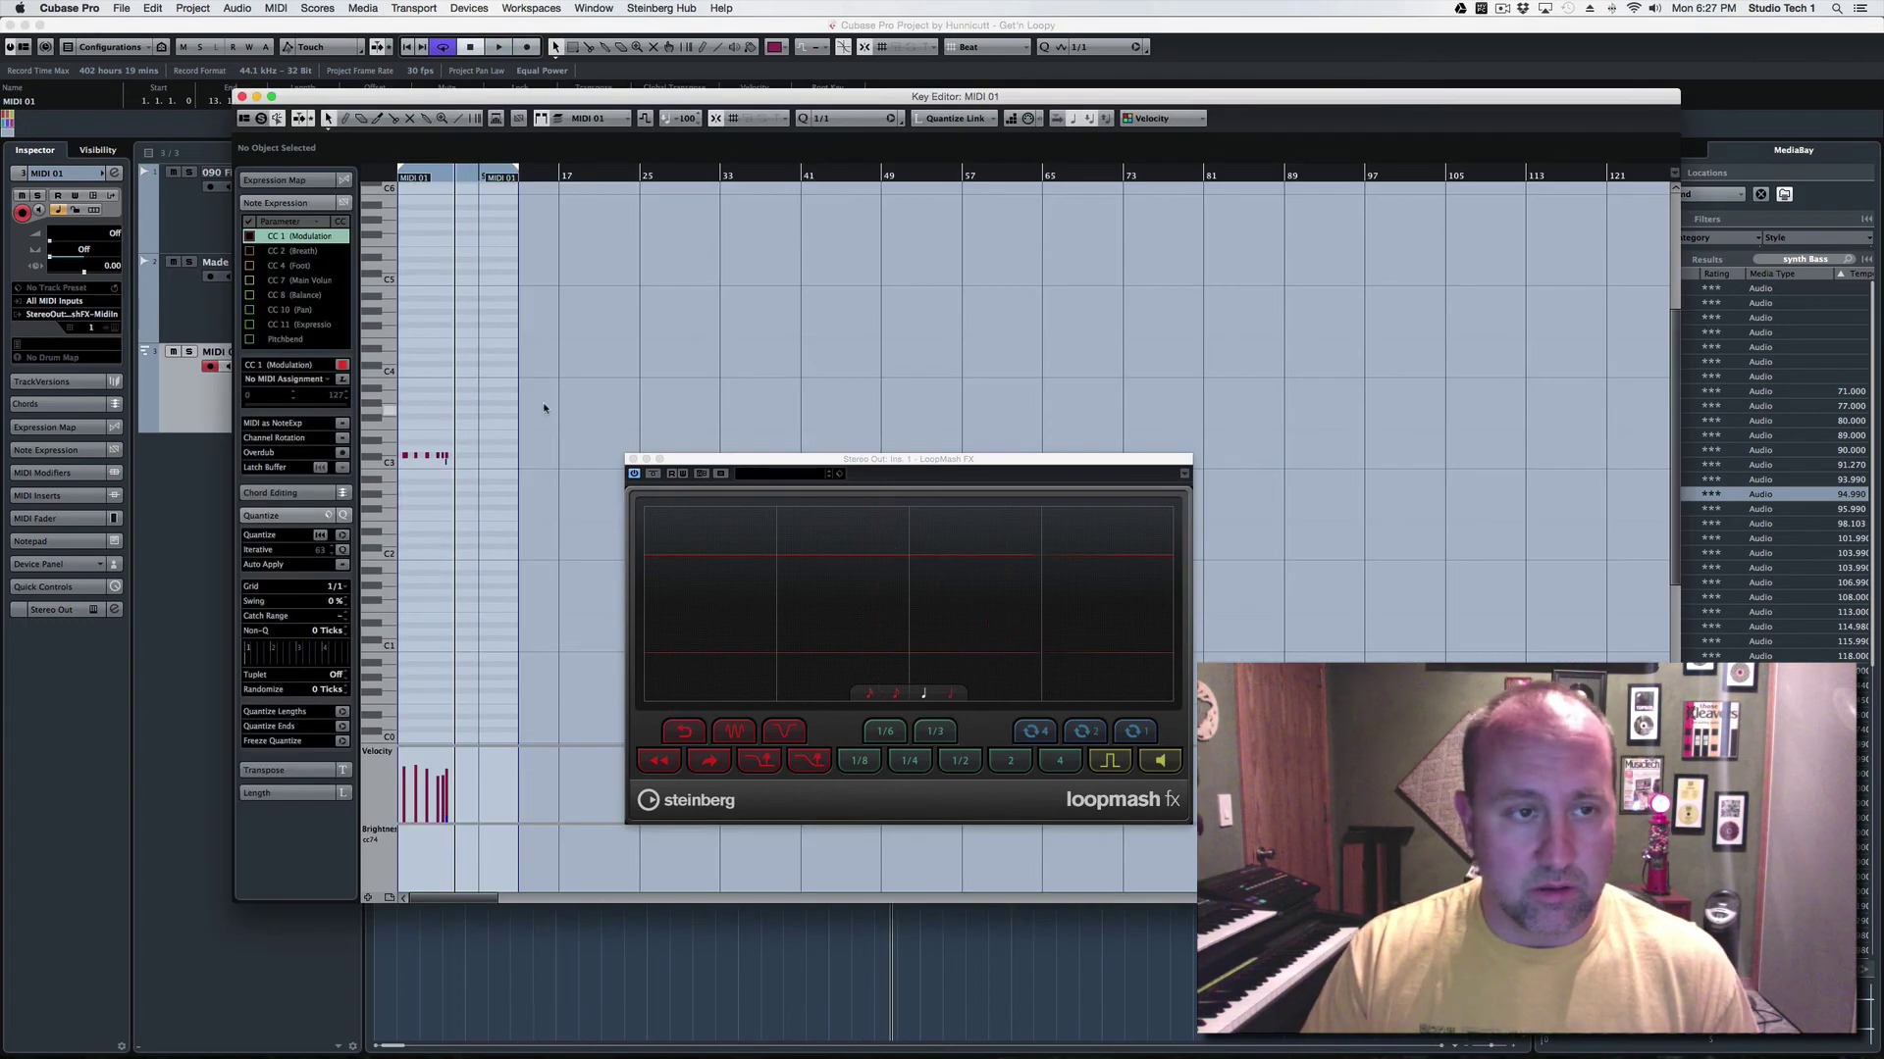
key(h)
key(h)
key(h)
key(h)
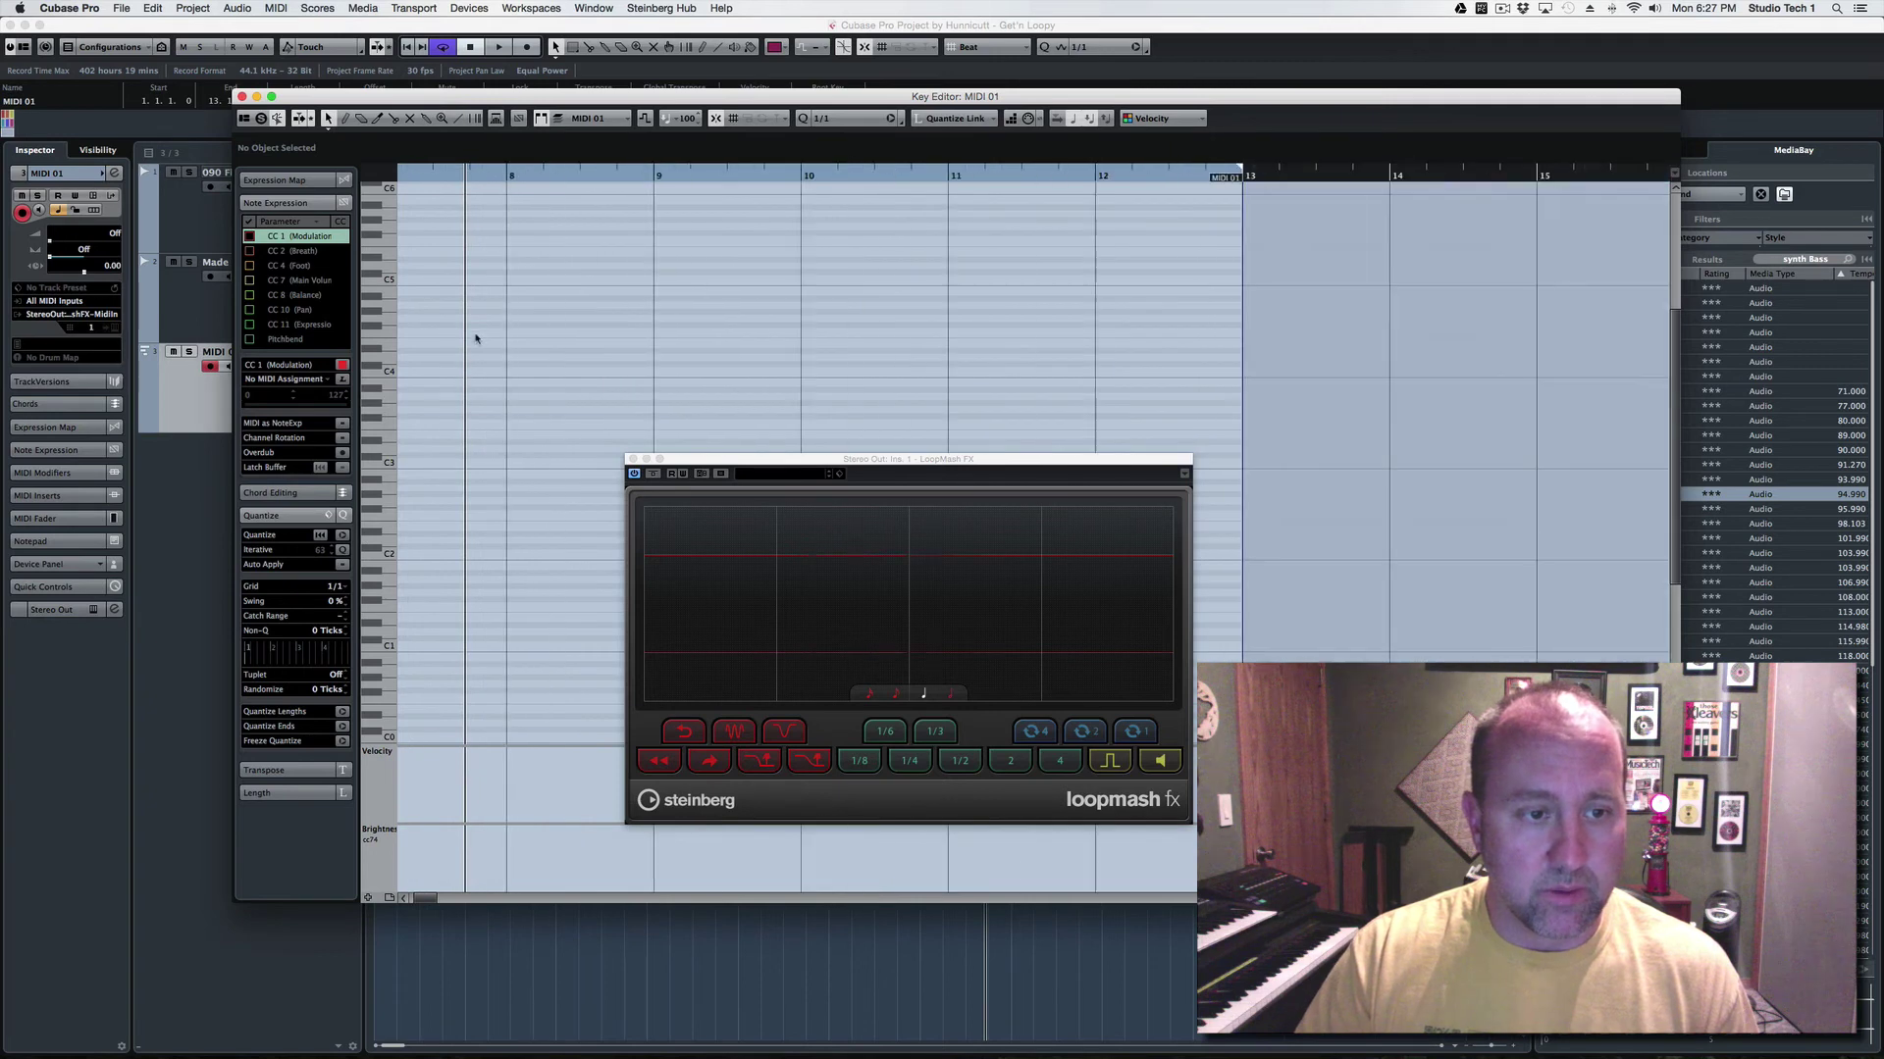
mouse_move(490, 455)
mouse_down()
mouse_move(461, 458)
mouse_move(518, 463)
mouse_up()
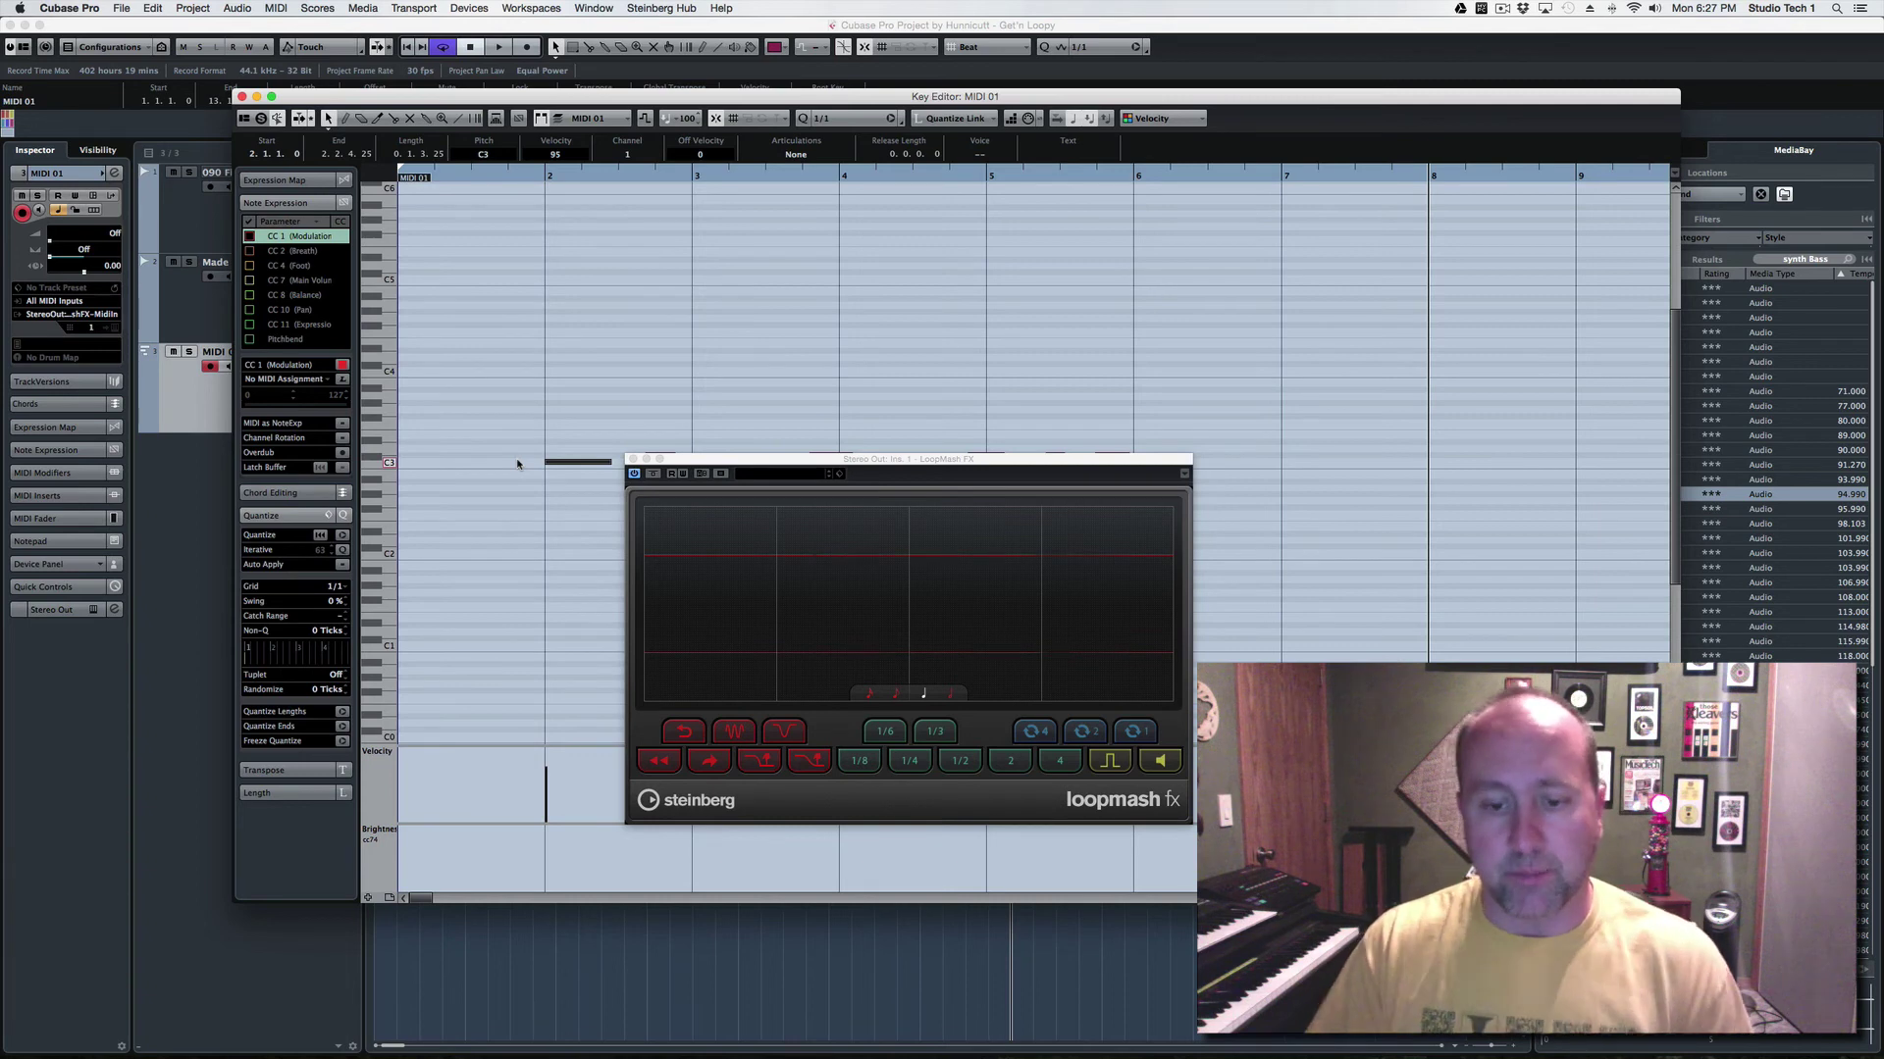
Step: Close the LoopMash FX window covering the notes, look over the recorded trigger notes, and close the Key Editor
click(633, 459)
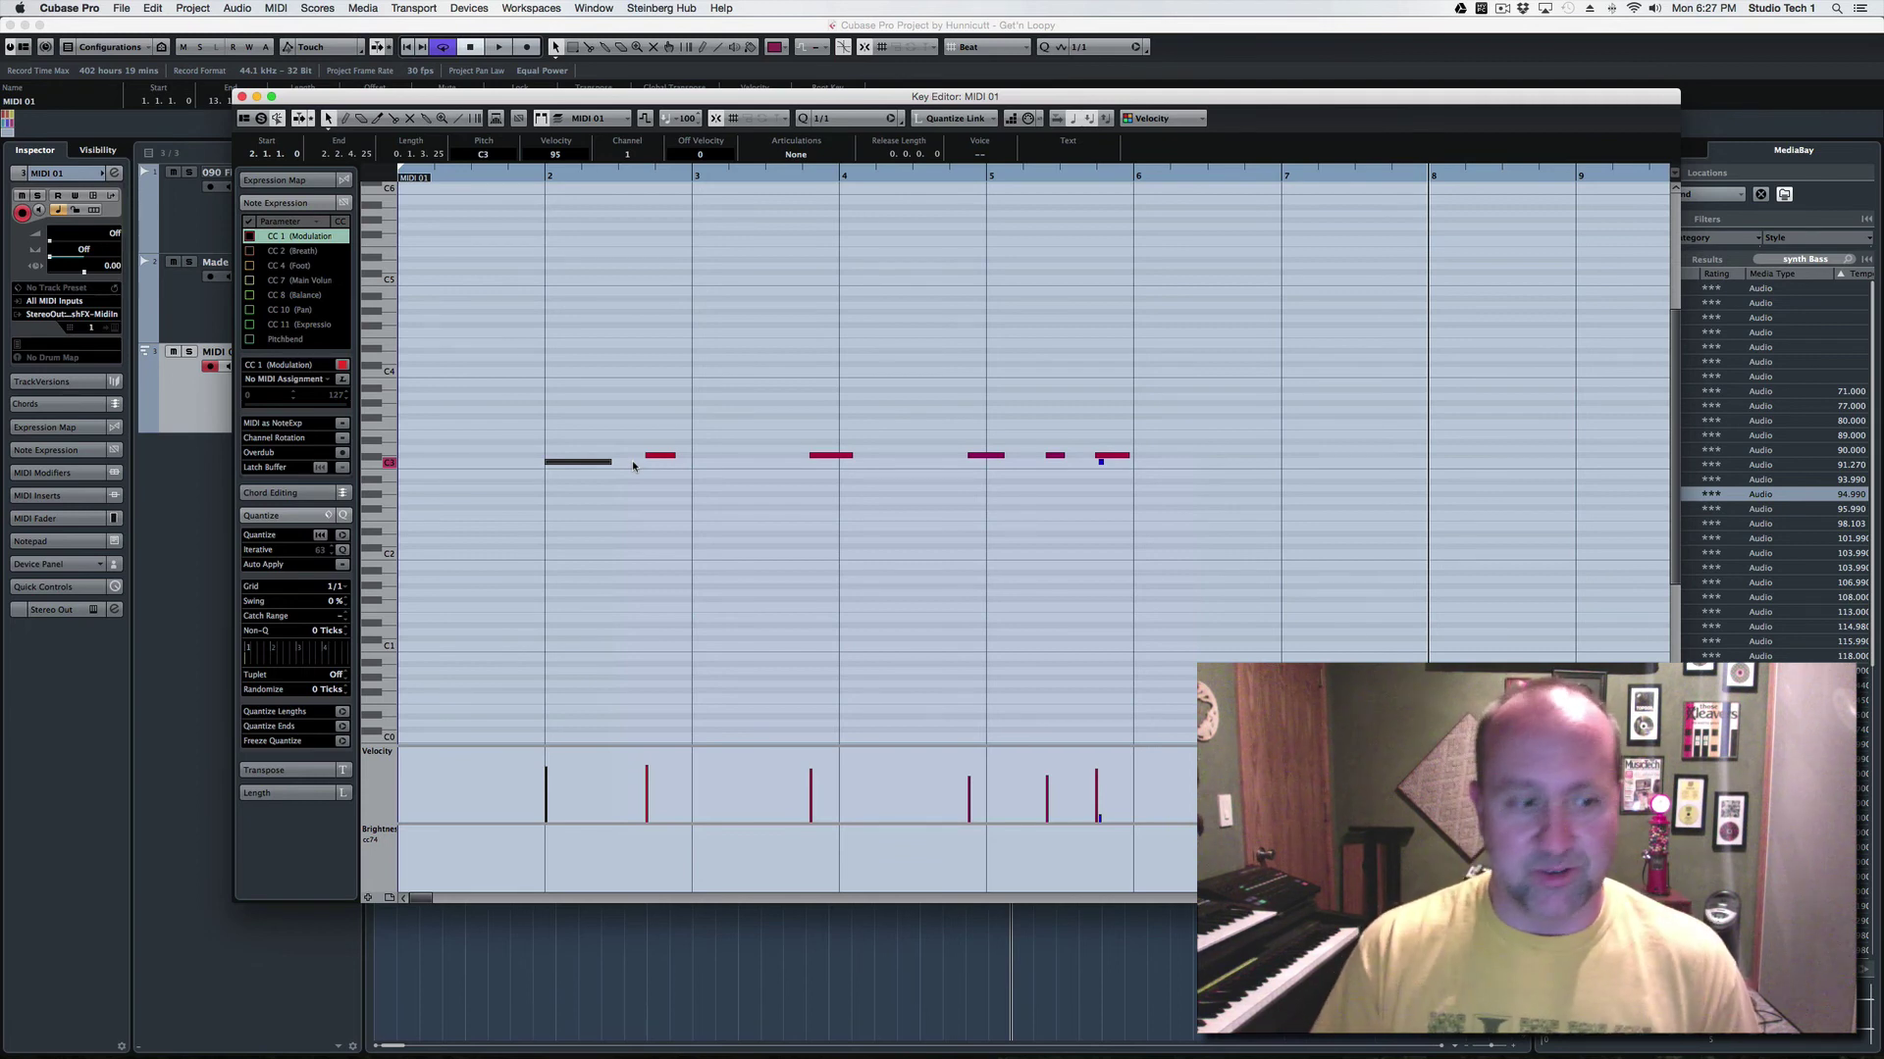
scroll(633, 466, down, 3)
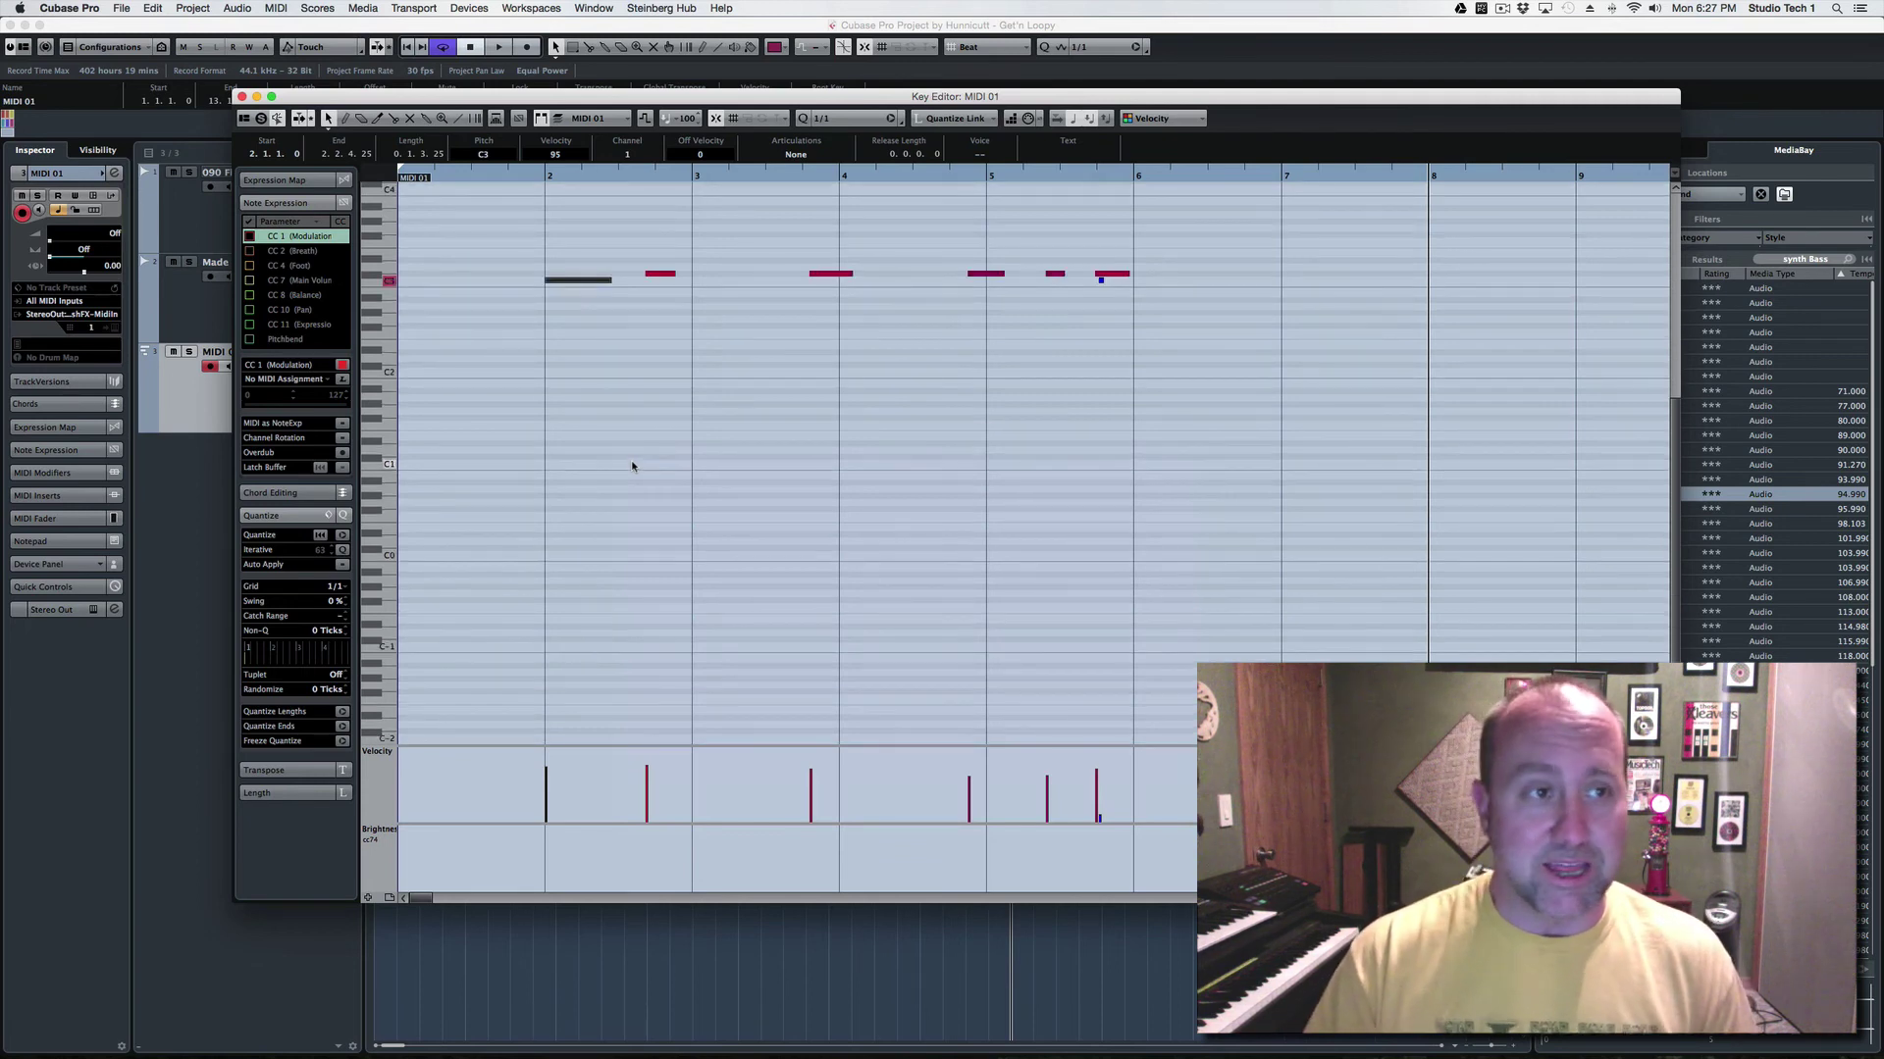
click(243, 97)
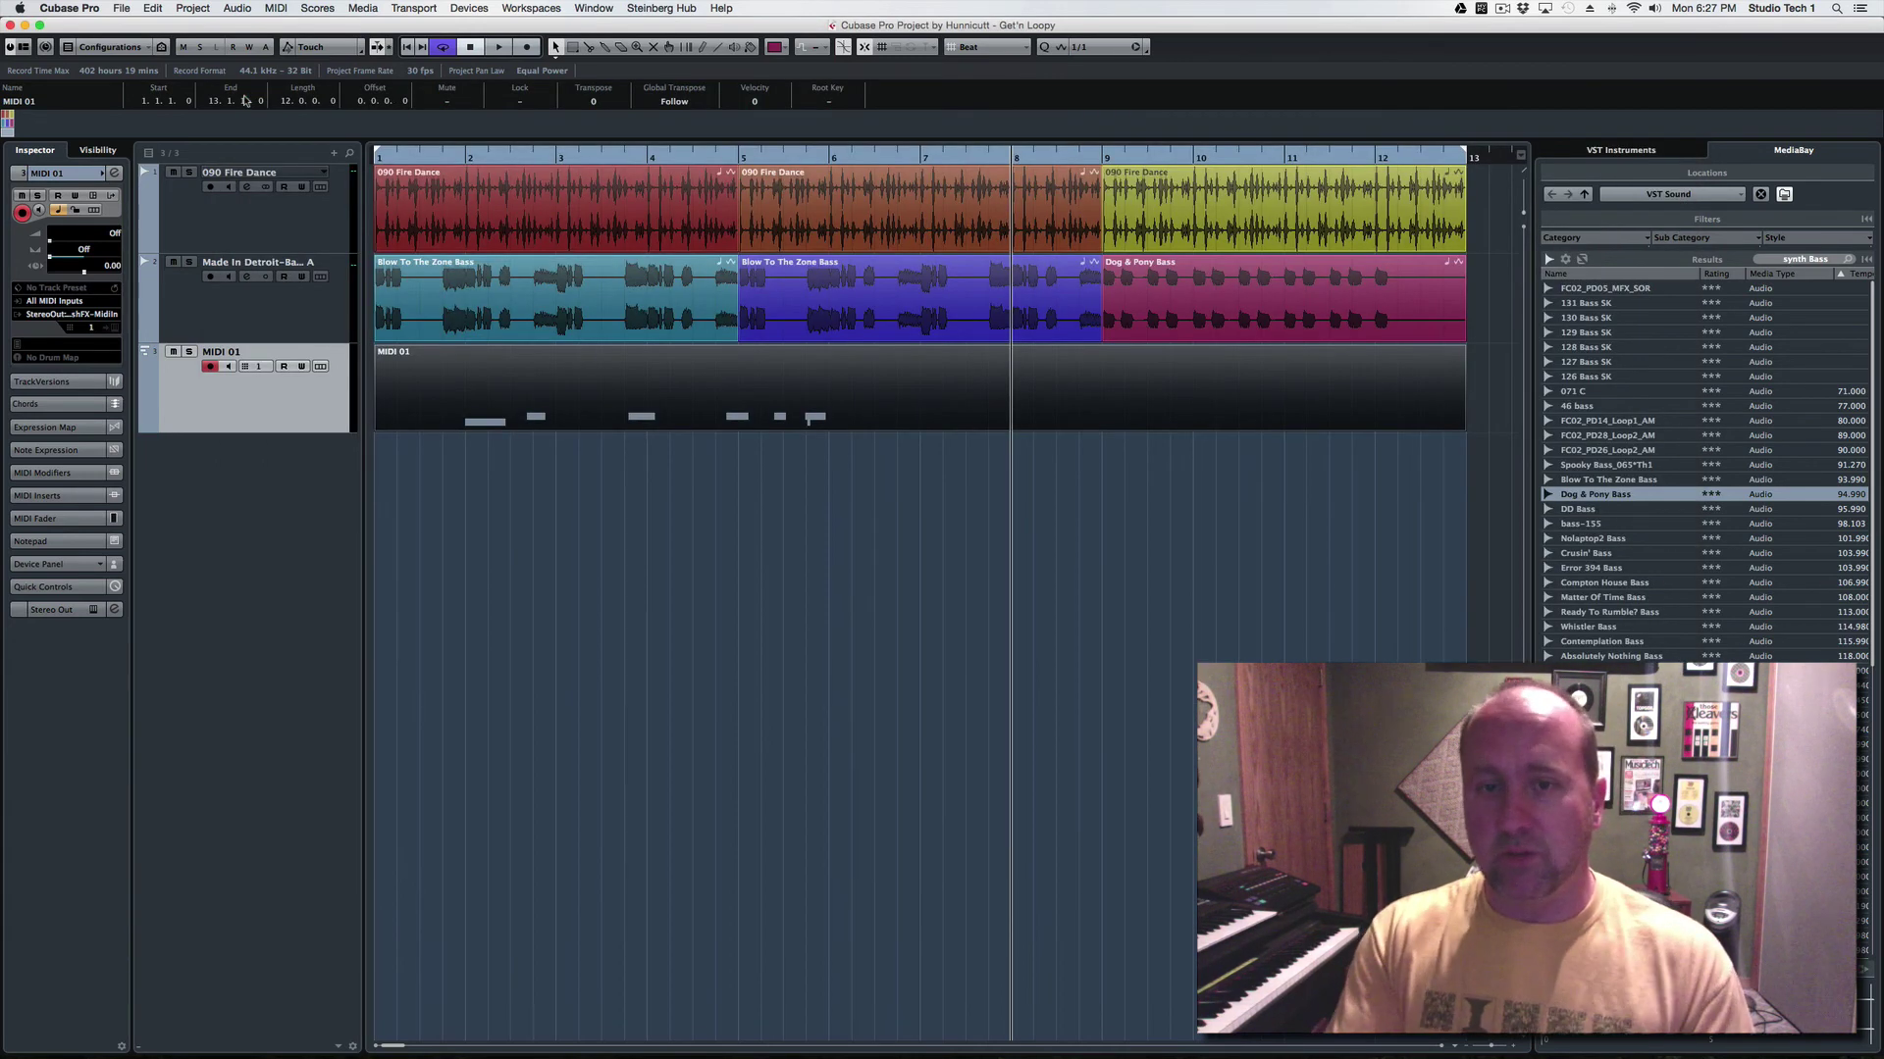